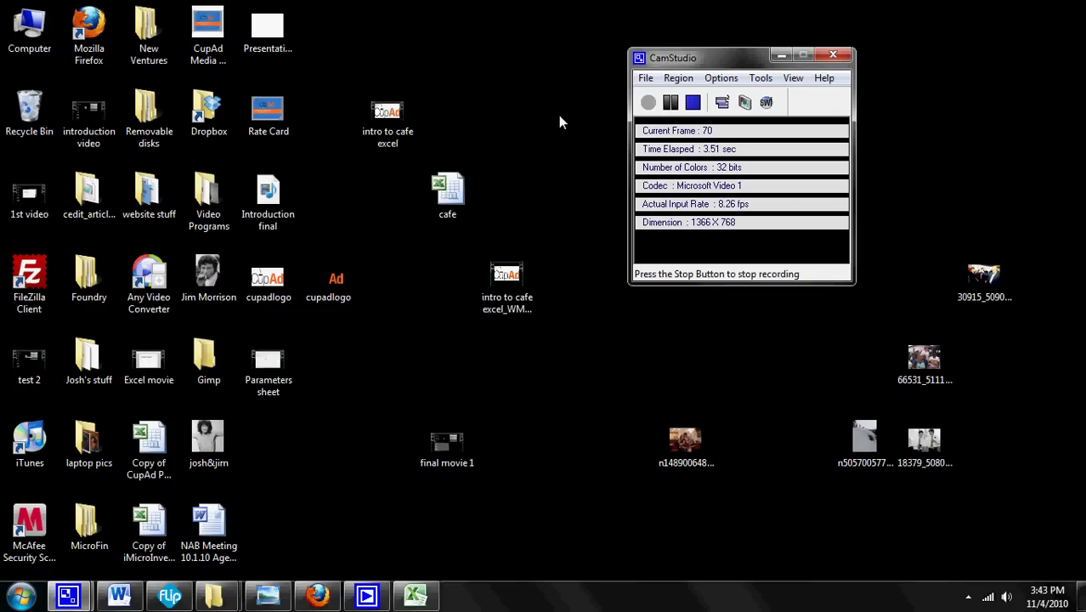
Switch to the cafe workbook in Excel and review the cup sale price and cup cost on the Parameters sheet.
click(415, 595)
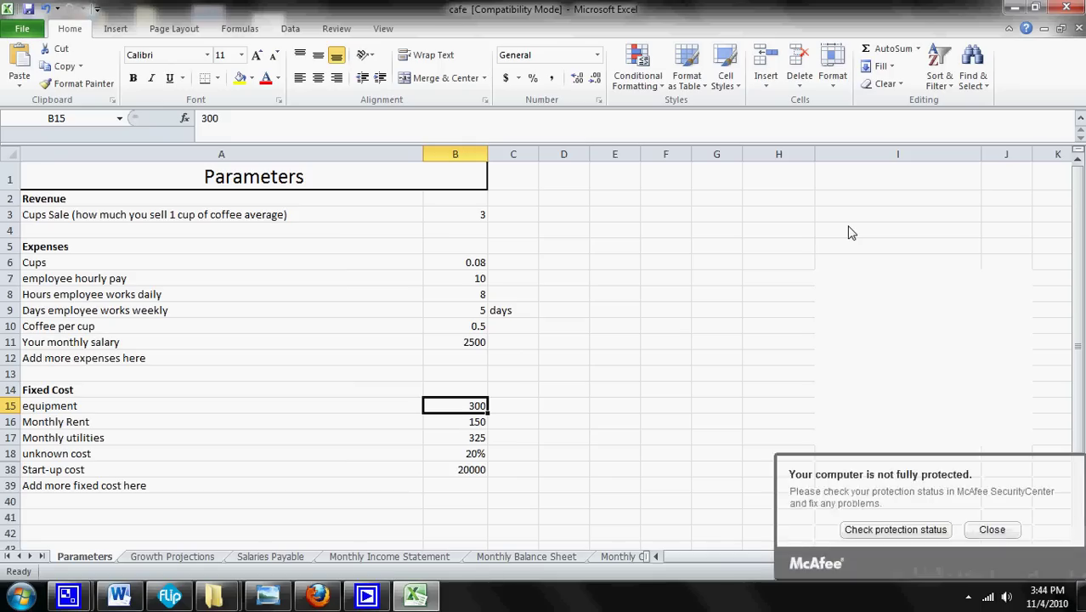
click(989, 528)
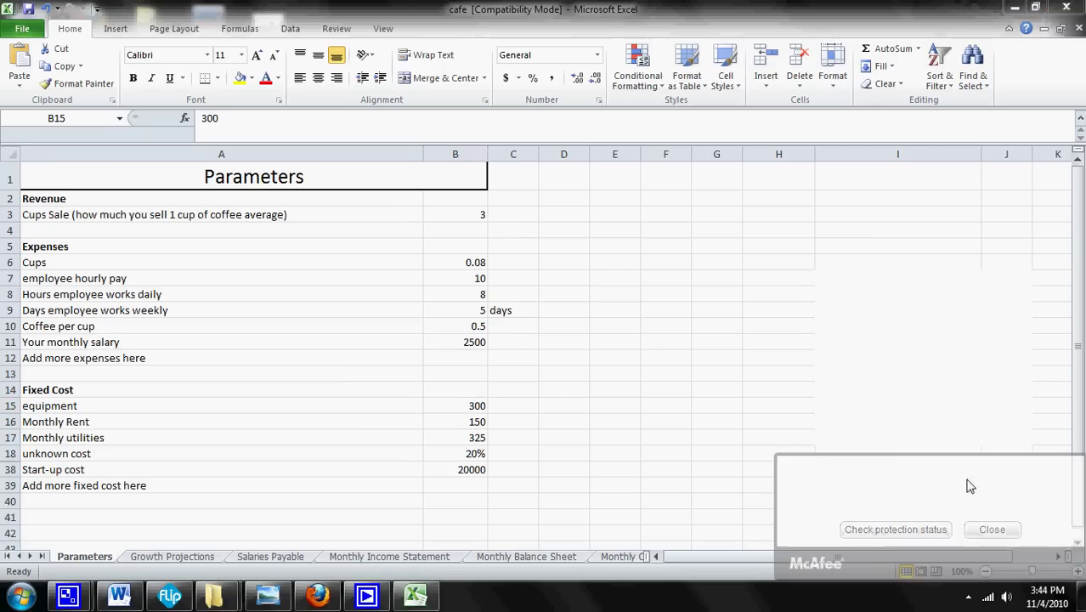
click(465, 231)
click(480, 219)
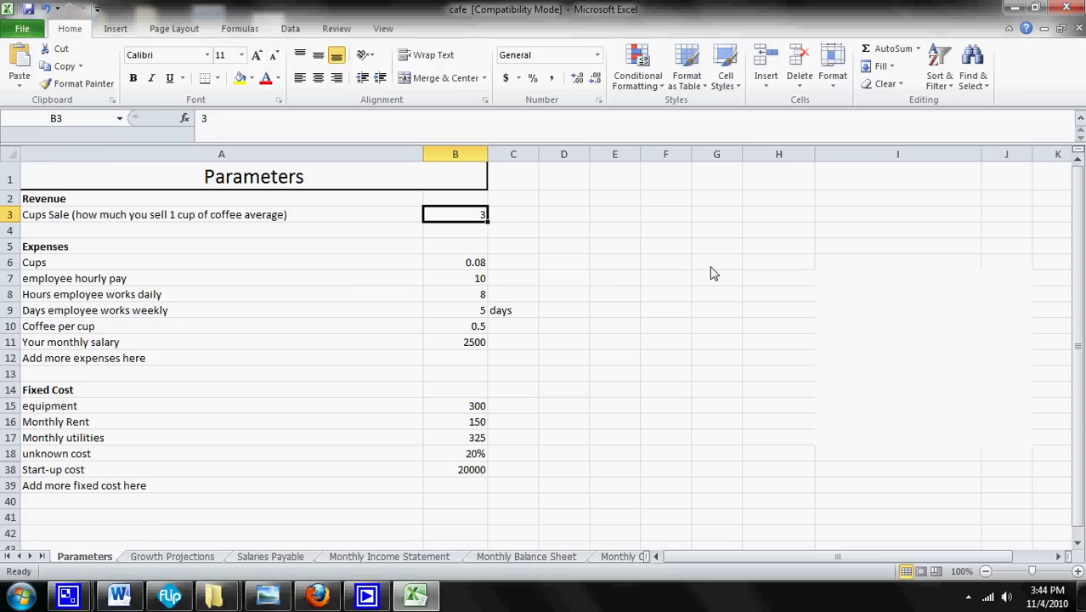
click(519, 263)
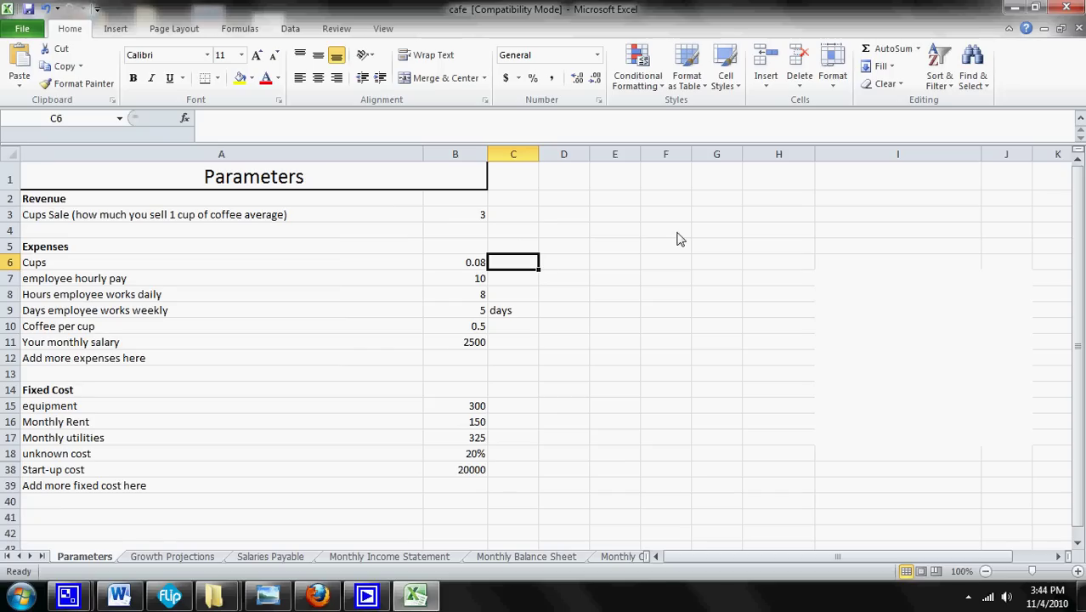
key(Left)
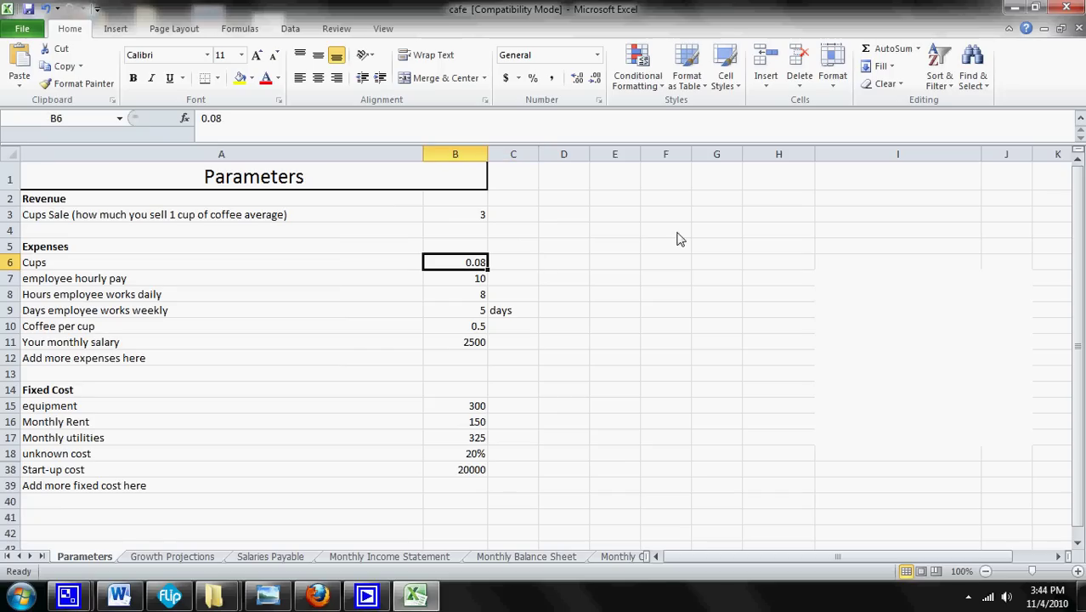
Examine the monthly Cups sold figures across Year 1 on the Growth Projections sheet.
click(134, 559)
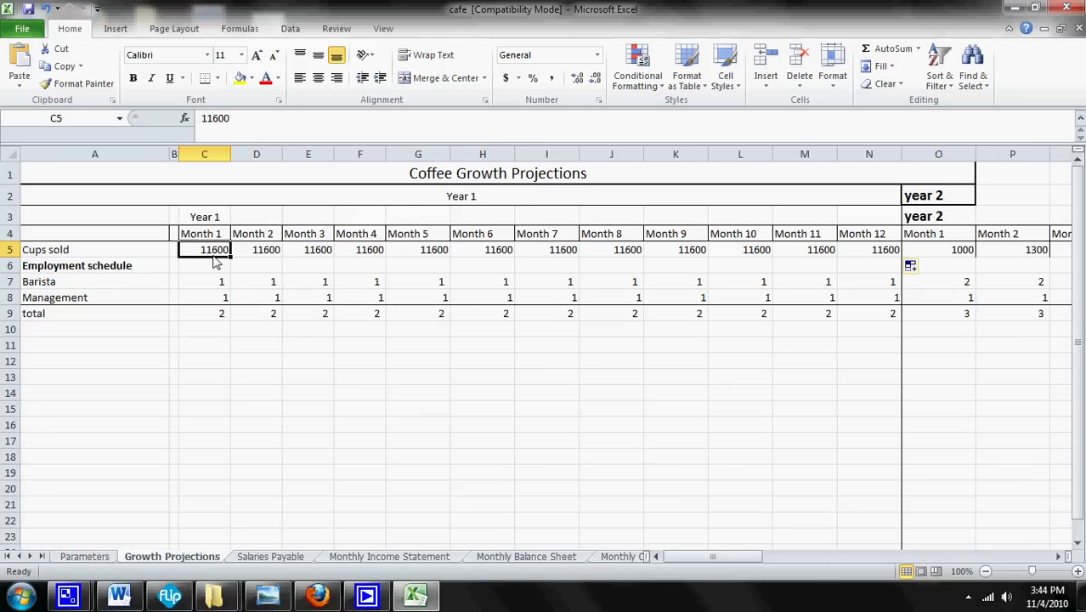
key(Right)
key(Right)
key(Right)
key(Right)
key(Right)
key(Right)
key(Right)
key(Right)
key(Right)
key(Right)
key(Right)
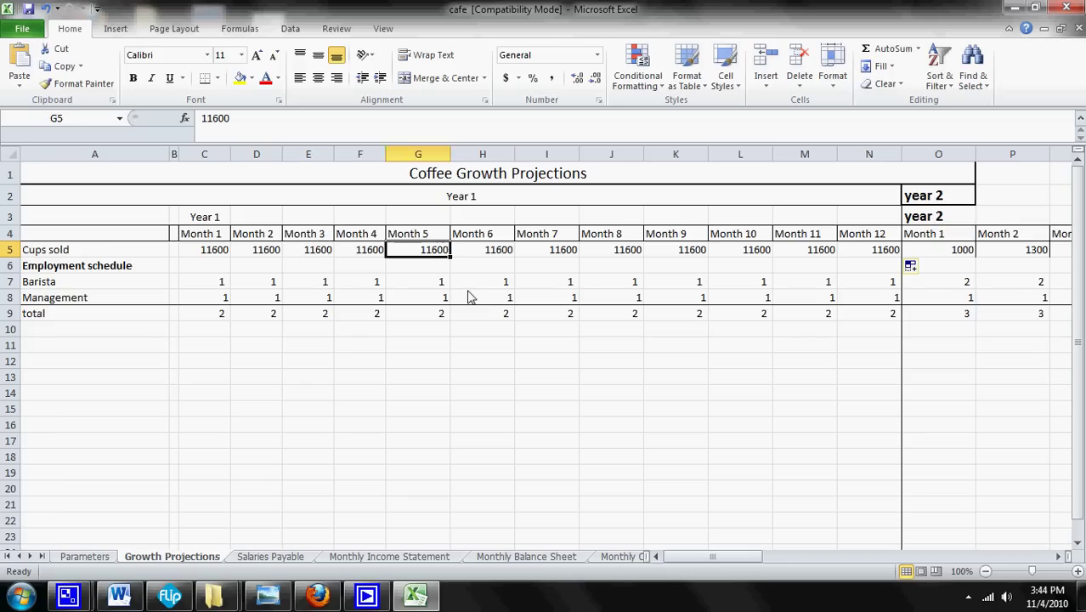
key(Right)
key(Left)
key(Left)
key(Left)
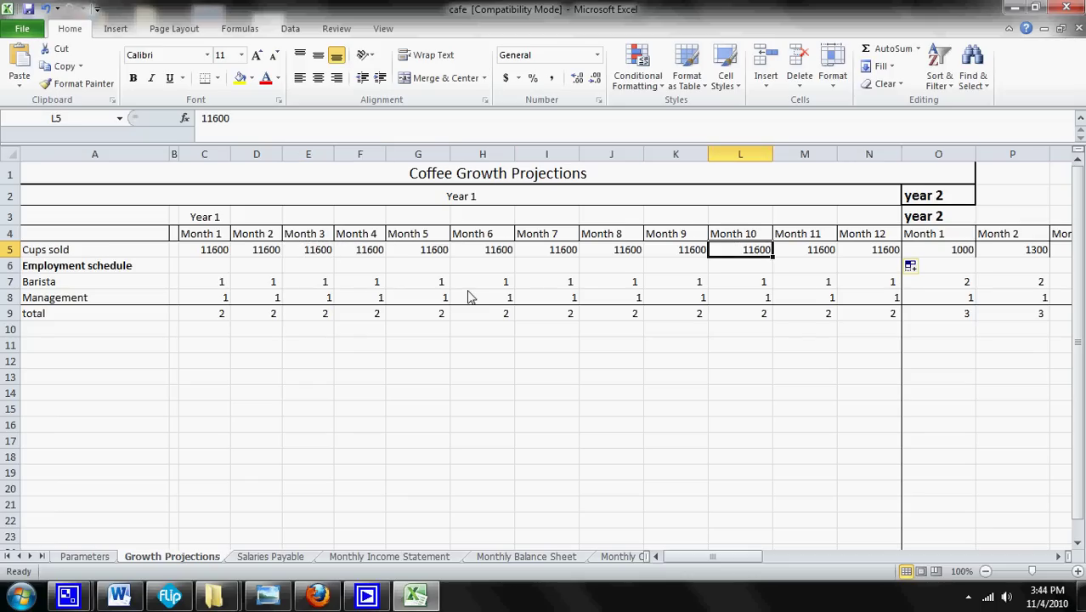
key(Left)
key(Left)
key(Left)
key(Left)
key(Left)
key(Left)
key(Left)
key(Left)
key(Left)
key(Left)
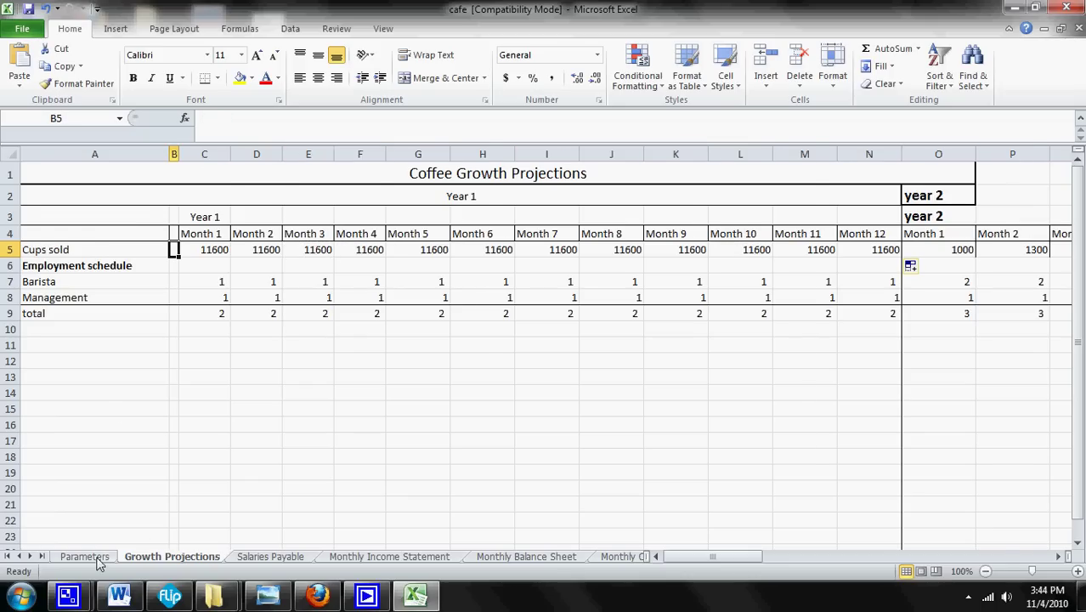
Set the Cups expense on the Parameters sheet to 0.
click(84, 557)
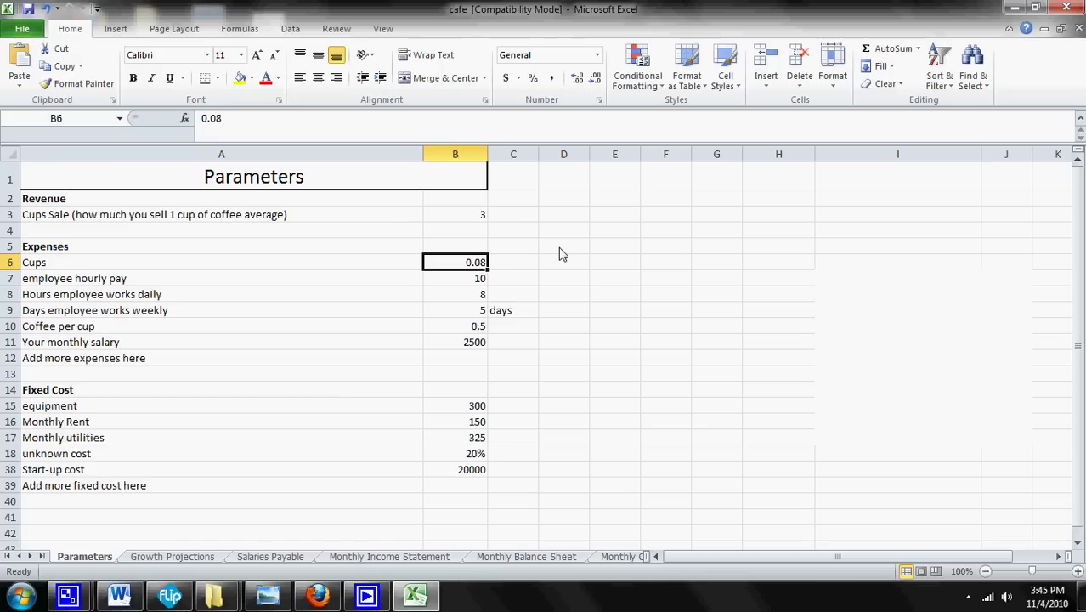
text(0)
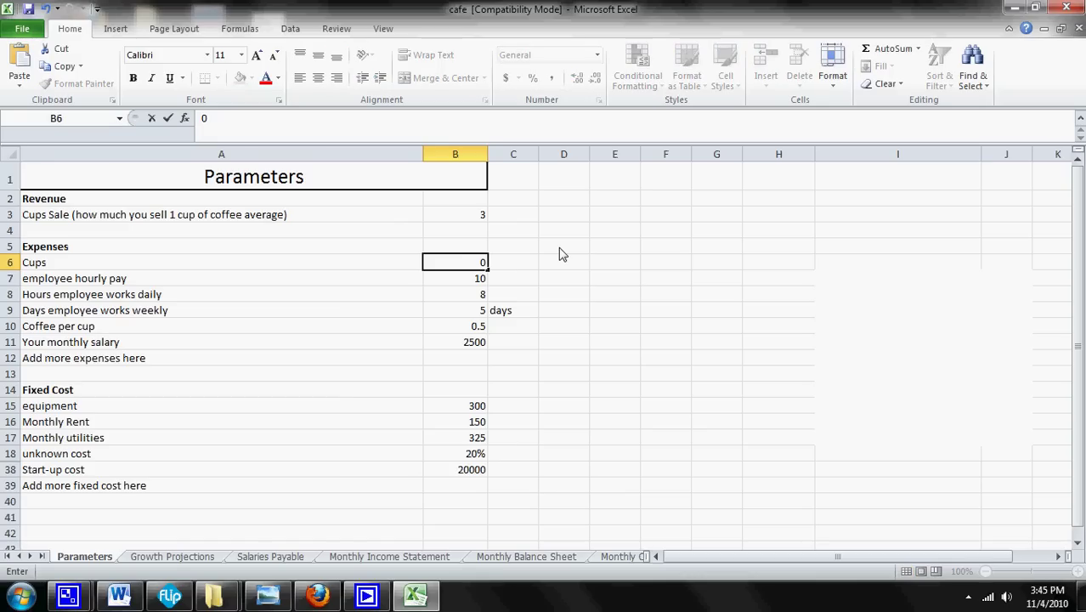
key(Return)
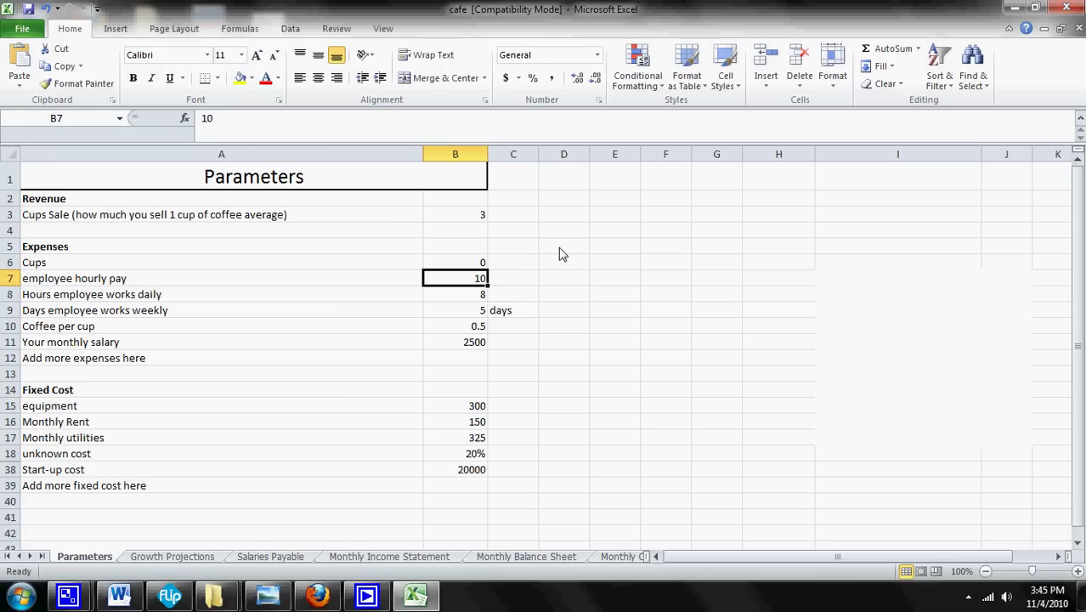
click(464, 267)
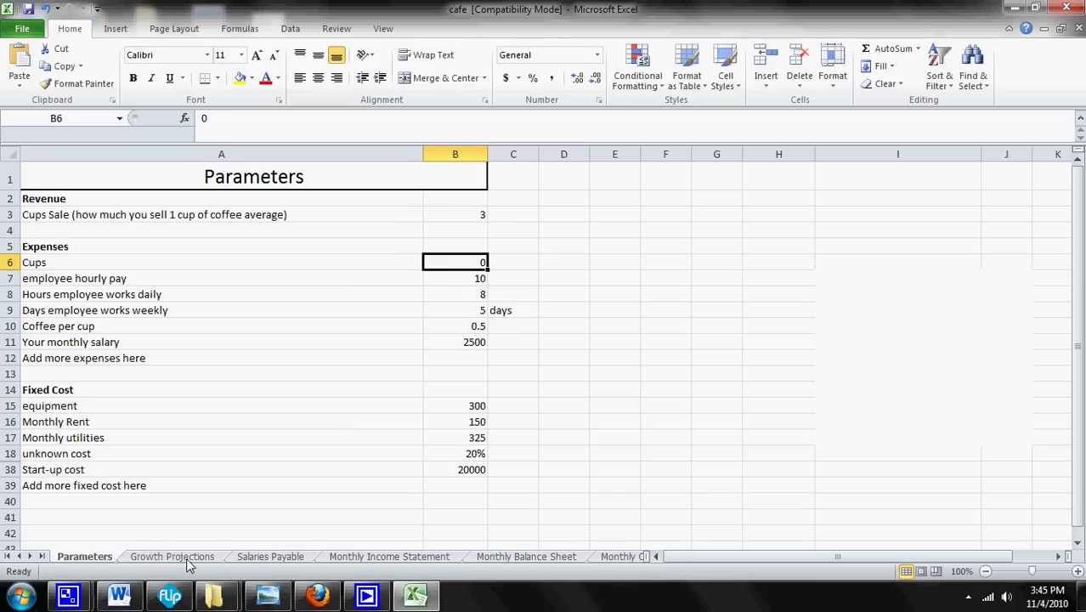
Examine the cup expense row across the Year 1 months and the month 1 gross margin in the Monthly Income Statement.
click(351, 562)
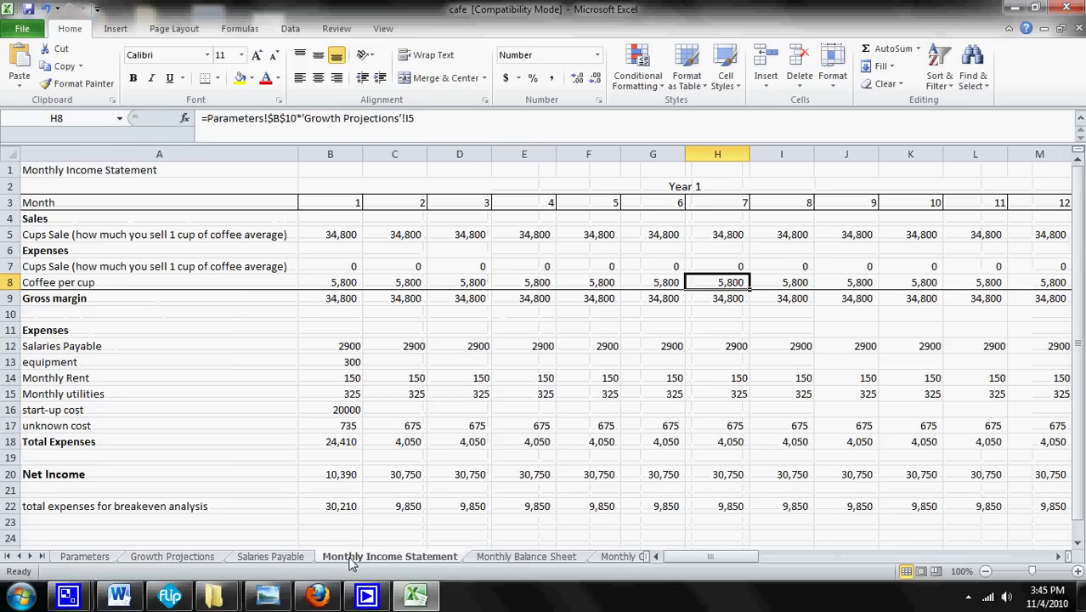
click(319, 267)
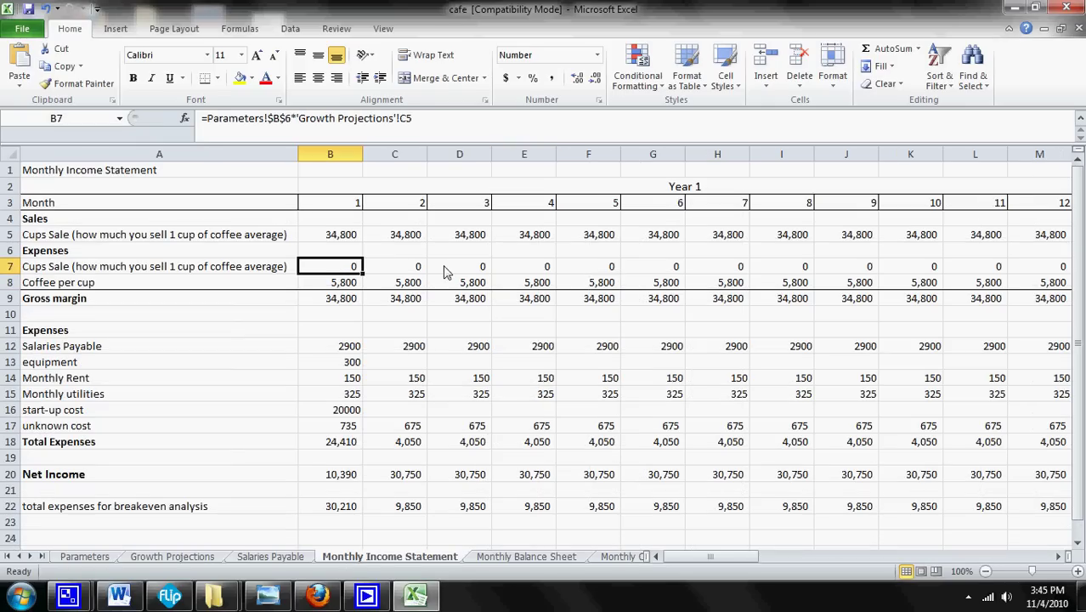
key(Right)
key(Right)
key(Right)
key(Right)
key(Right)
key(Right)
key(Right)
key(Right)
key(Right)
key(Left)
key(Left)
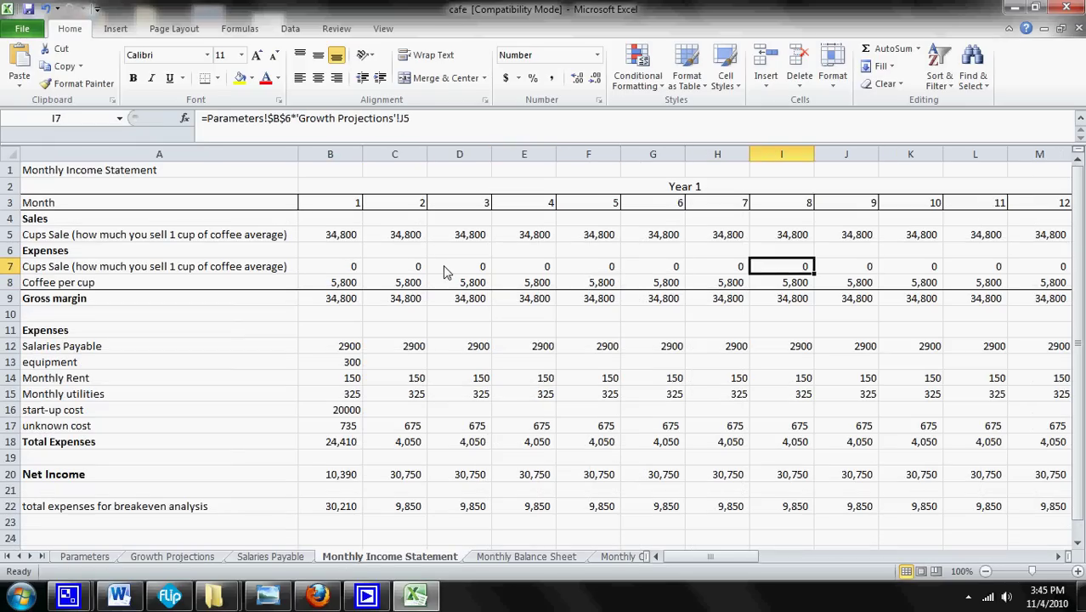
key(Left)
key(Left)
key(Left)
key(Left)
key(Left)
key(Left)
key(Left)
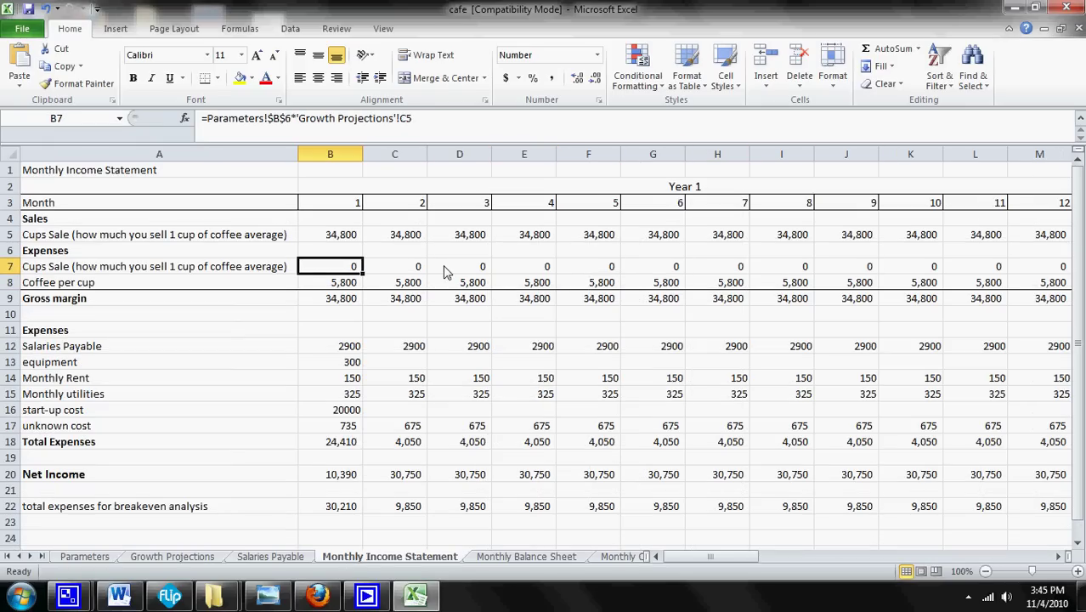
click(360, 293)
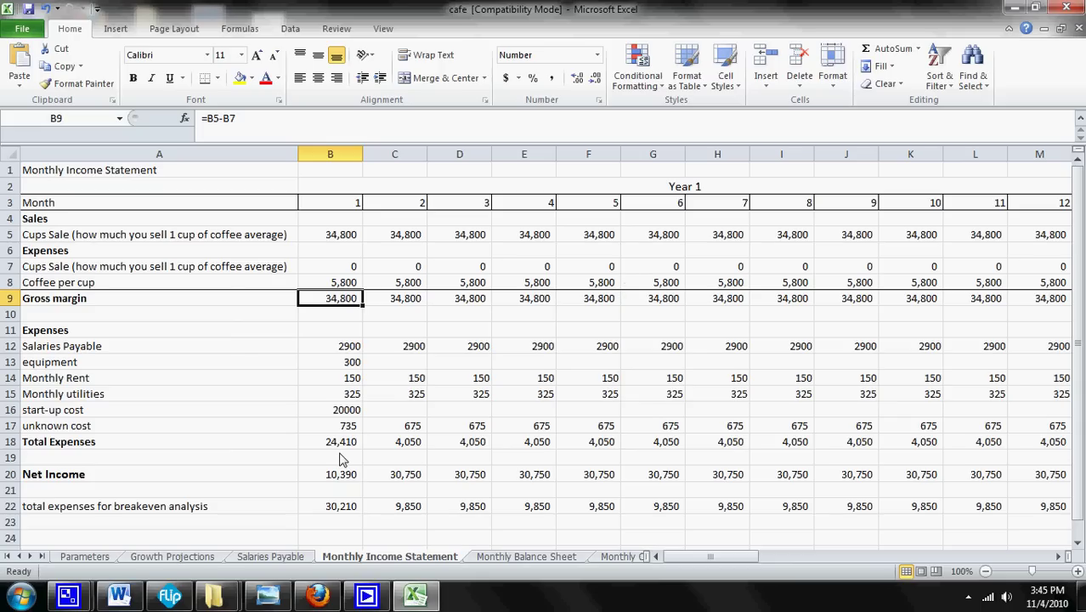
Set the Cups expense on the Parameters sheet to 0.08 and check the month 1 cup expense in the Monthly Income Statement.
click(98, 559)
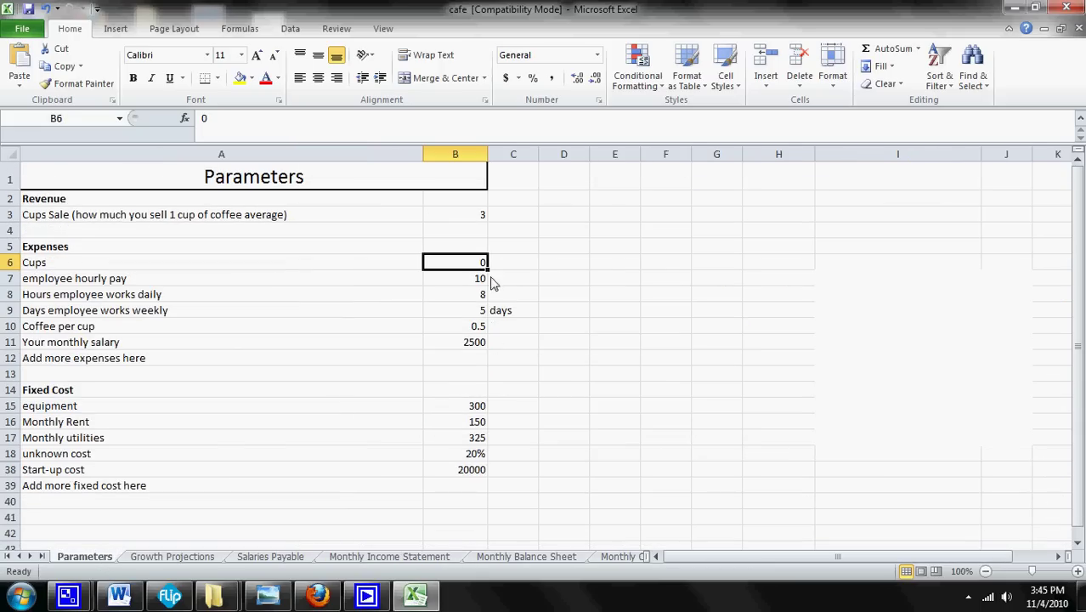
text(0.08)
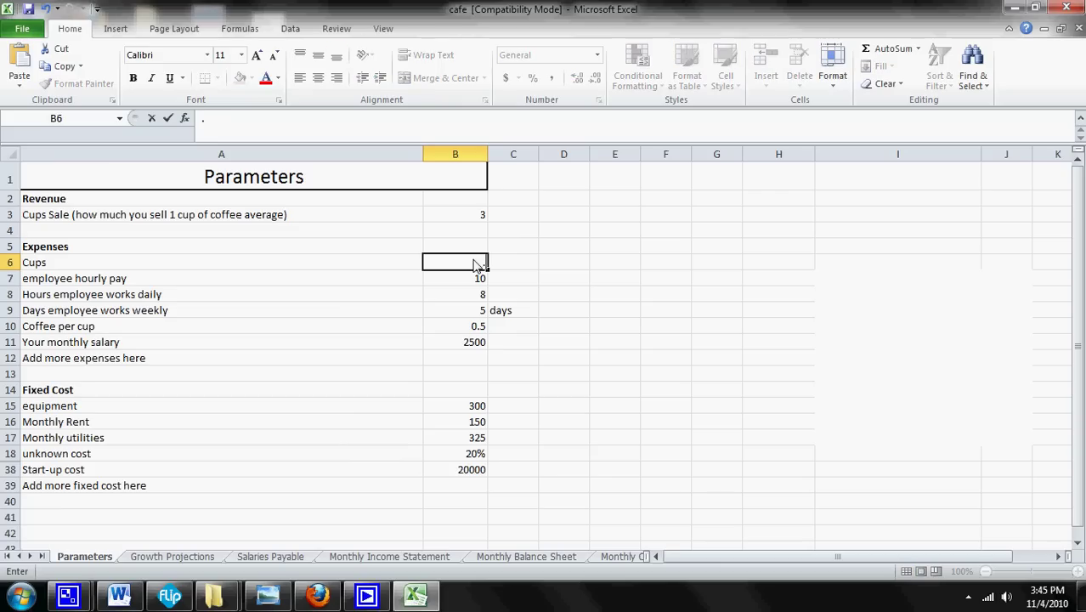
key(Return)
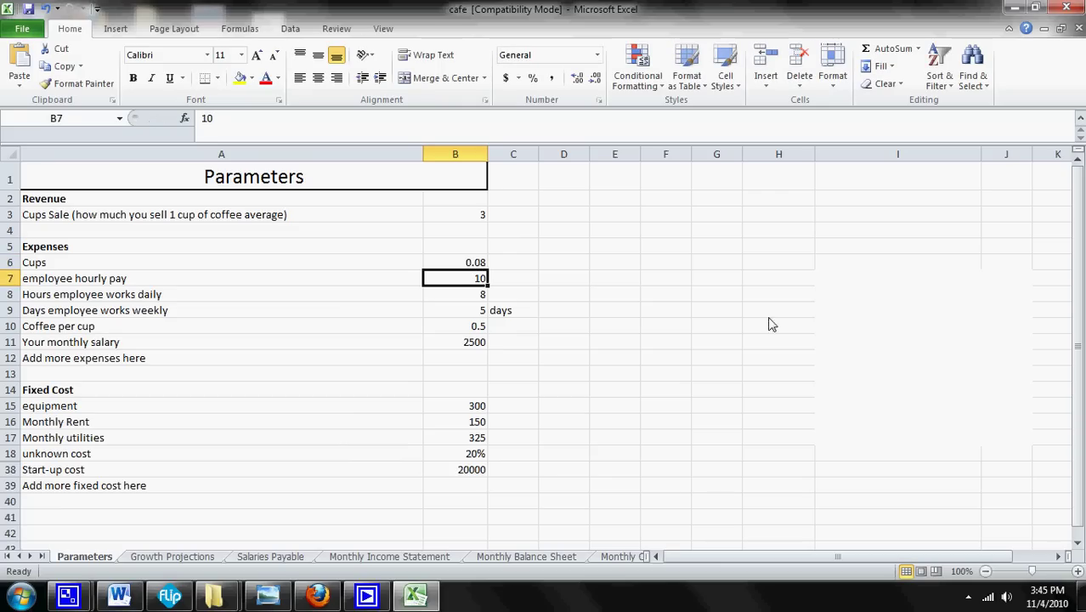
click(361, 559)
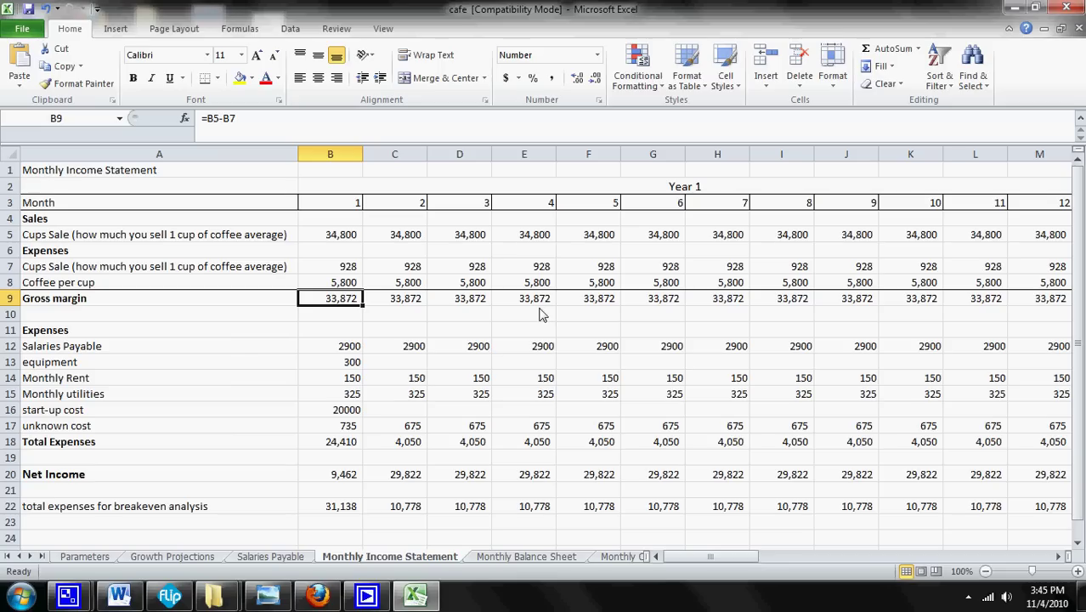
click(333, 267)
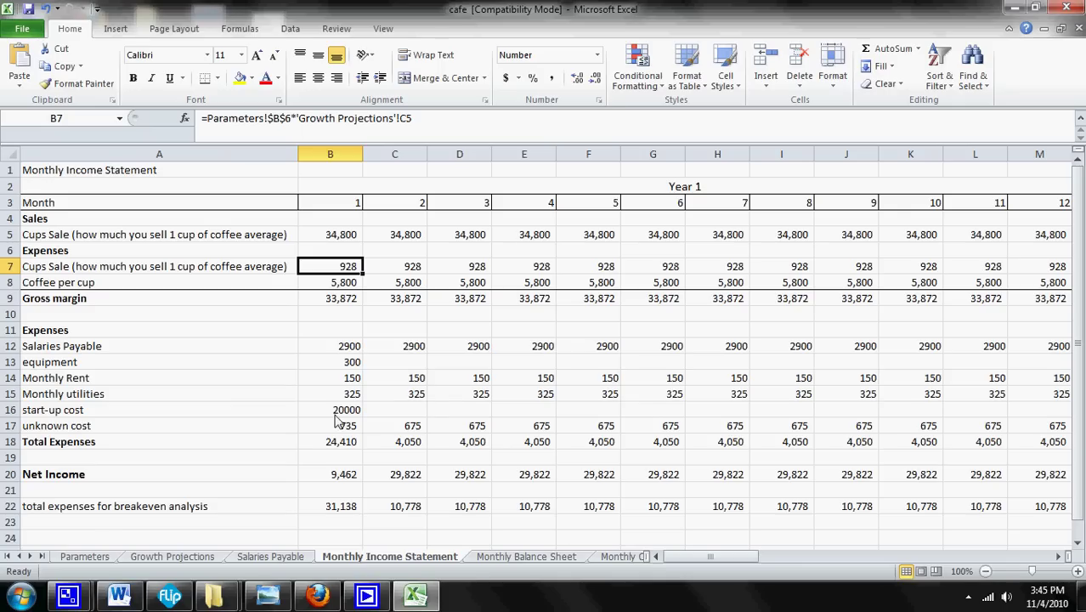
Insert a blank row above "unknown cost" in the Fixed Cost section of the Parameters sheet.
click(85, 557)
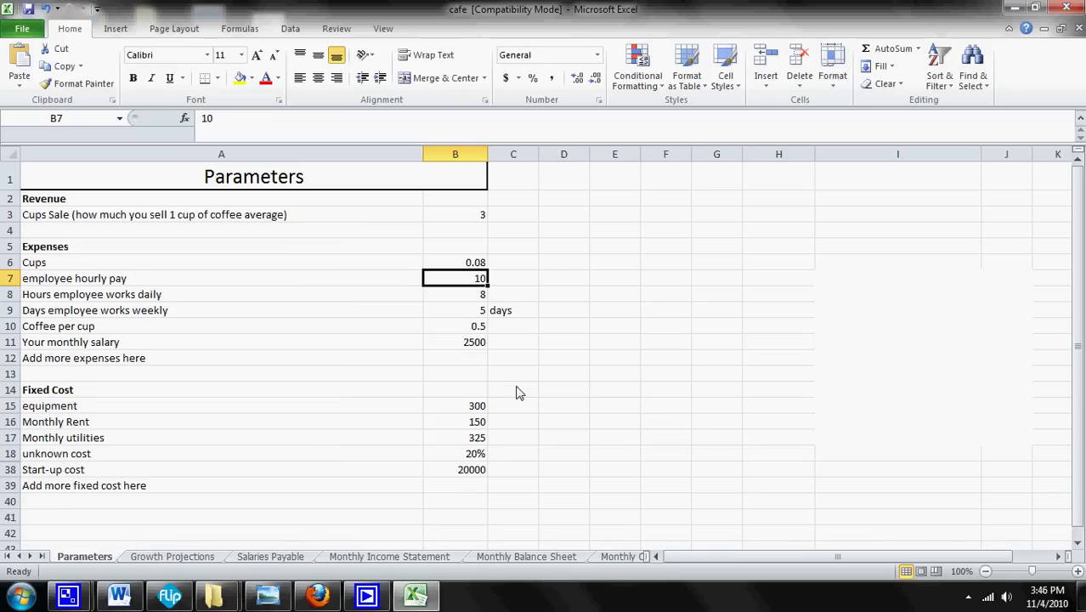
click(10, 454)
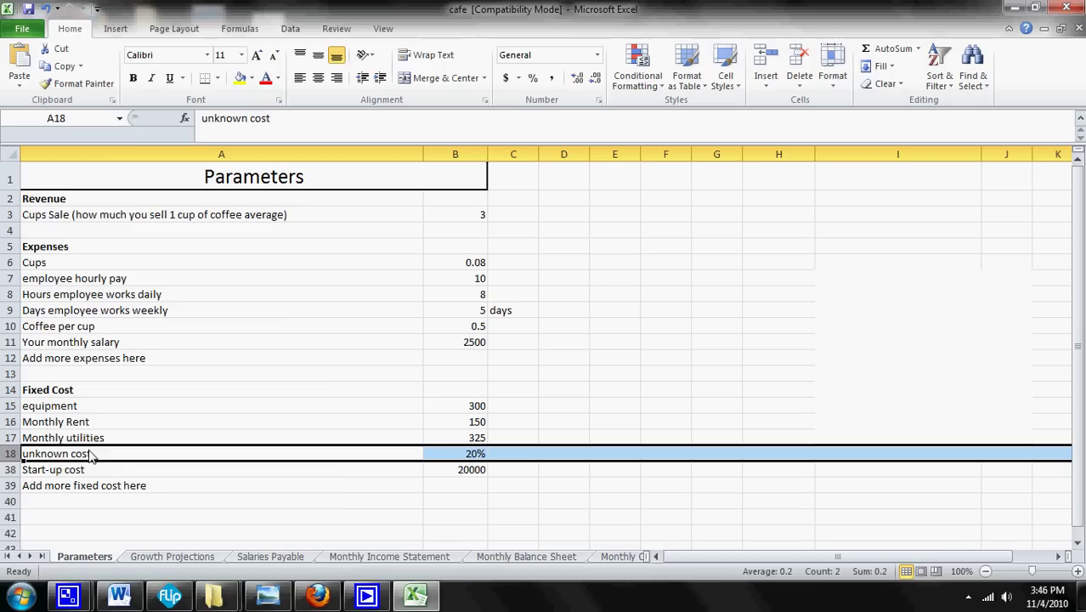
right_click(17, 457)
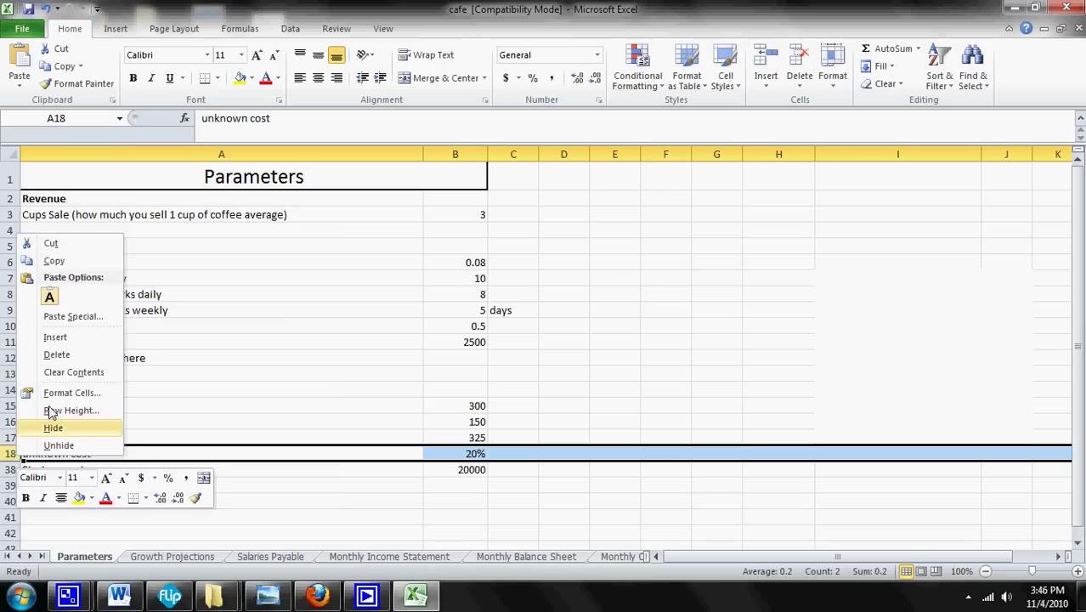
click(95, 339)
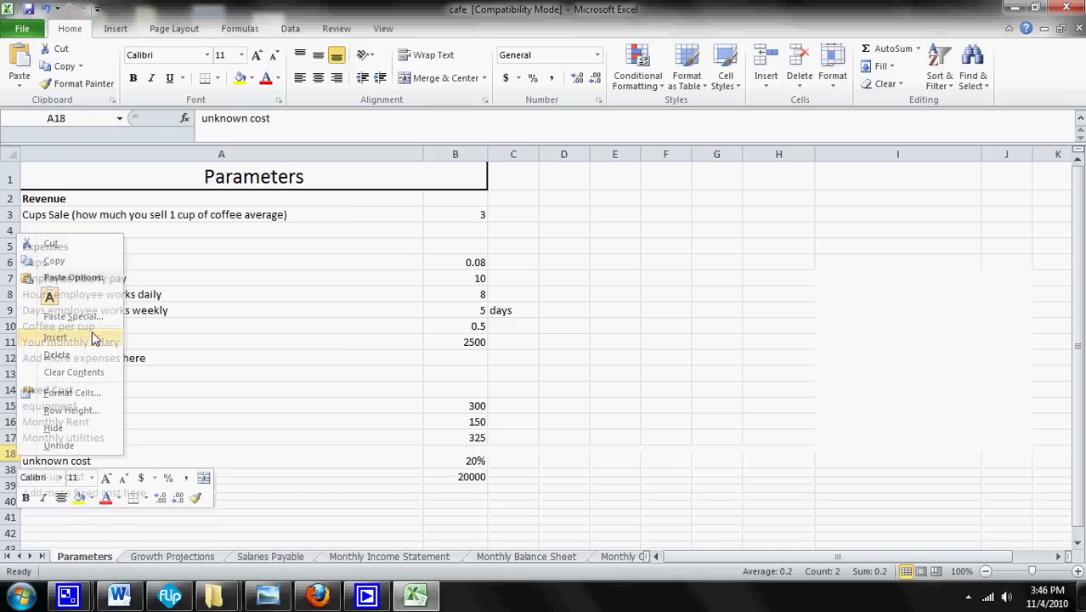
click(353, 459)
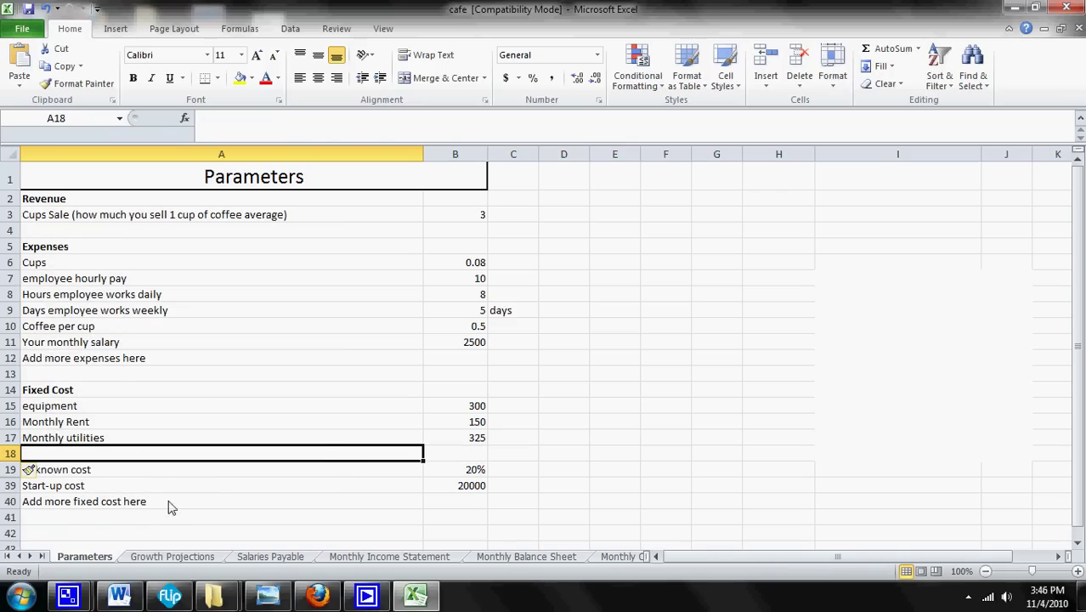
Add a "water truck" fixed cost of 100 in the blank row 18.
click(10, 452)
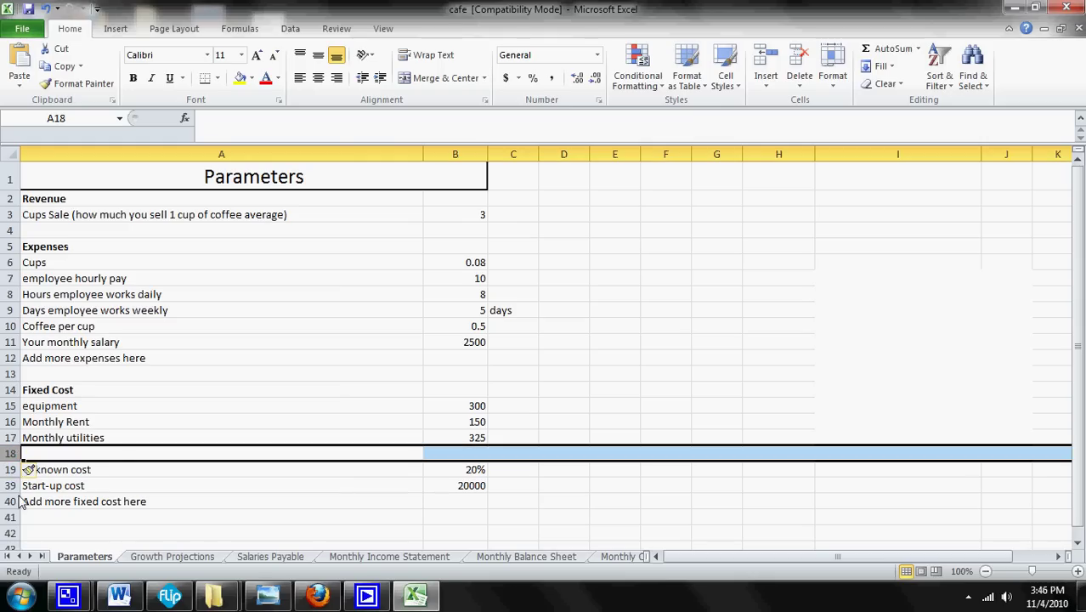
click(100, 457)
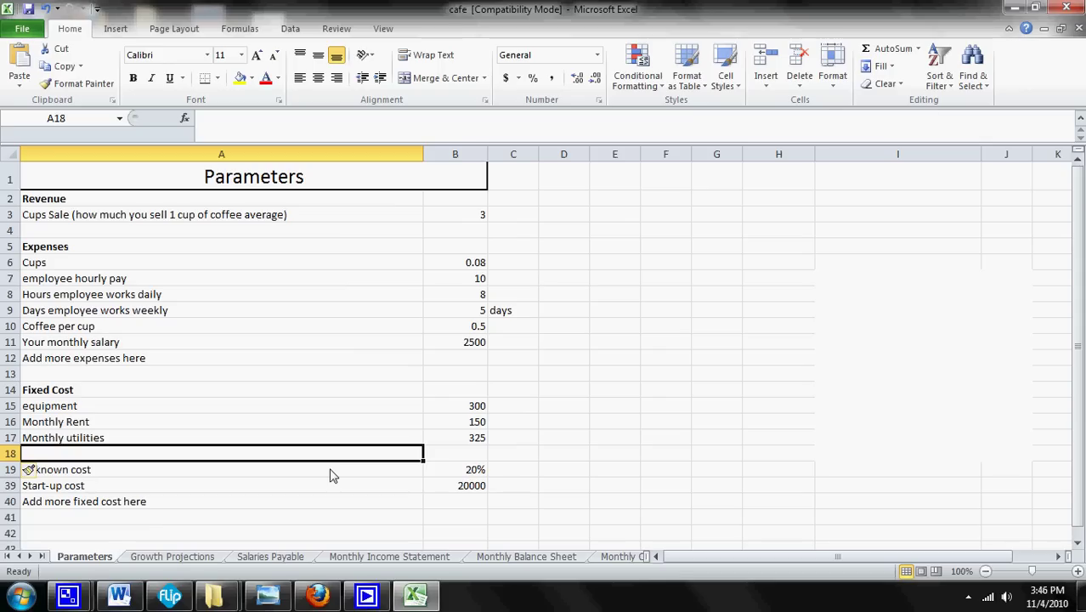
text(w)
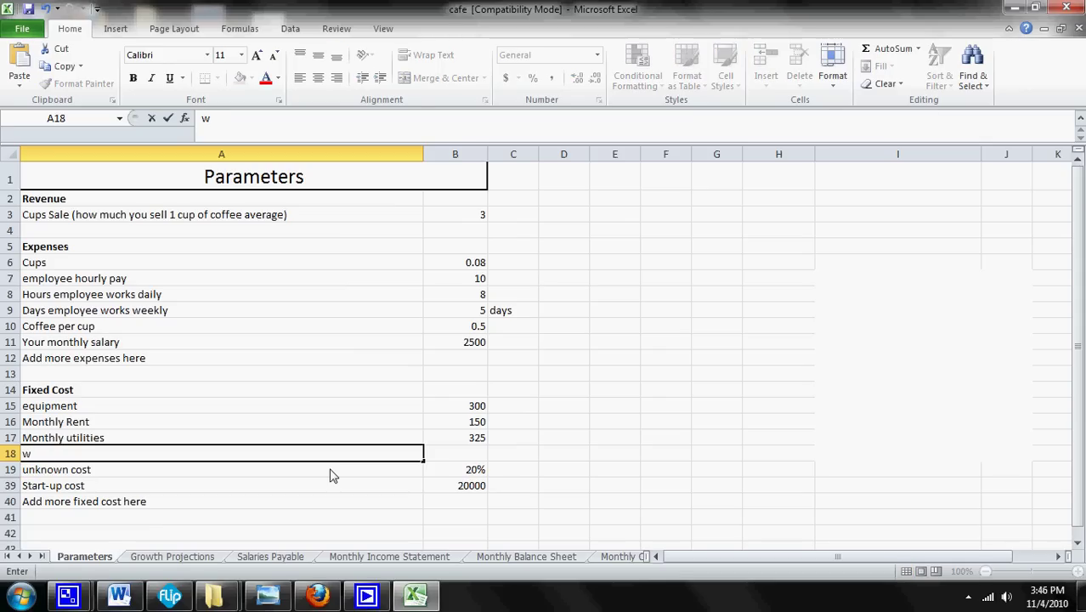
text(ater tr)
text(ouc)
key(BackSpace)
key(BackSpace)
key(BackSpace)
text(uck)
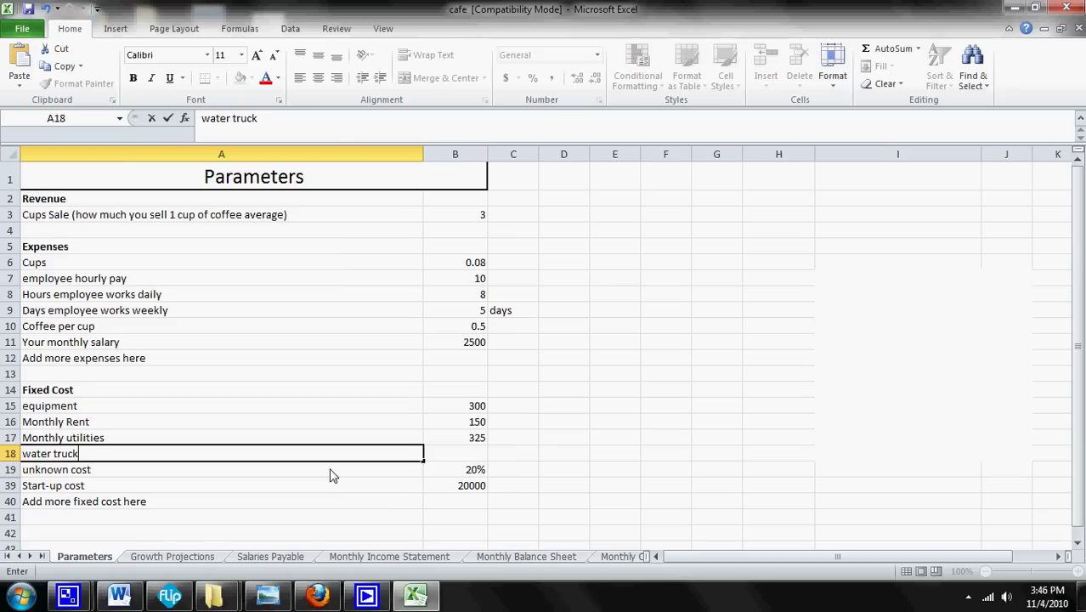
key(Tab)
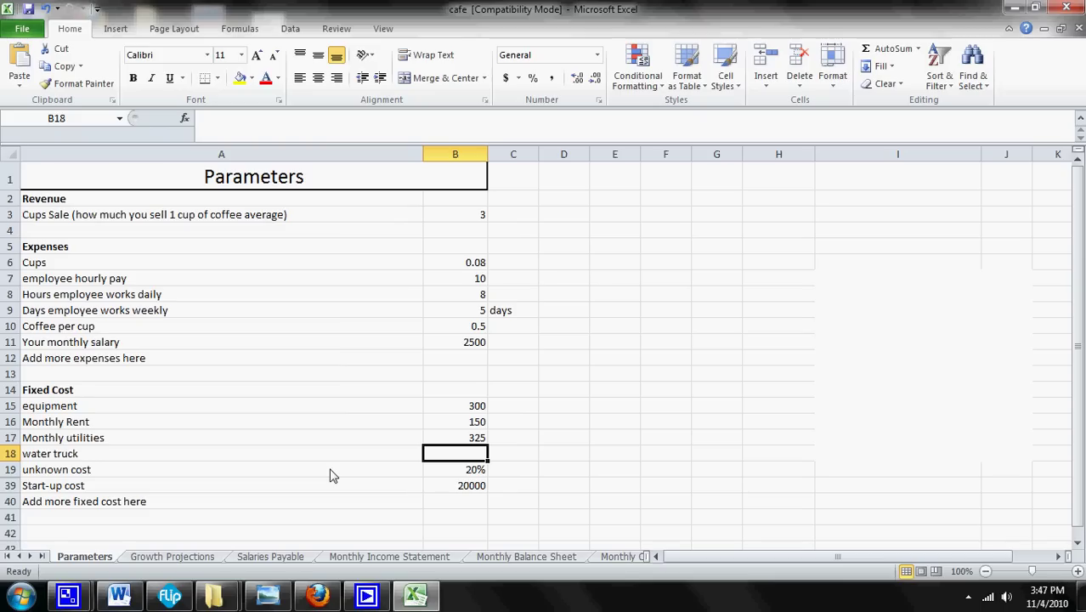
text(100)
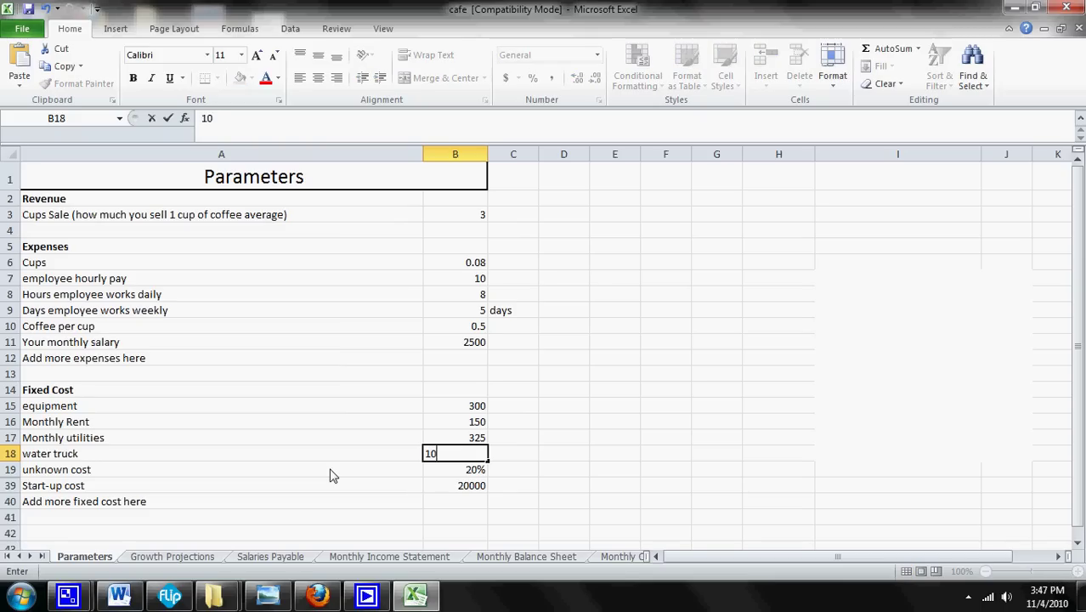
click(331, 476)
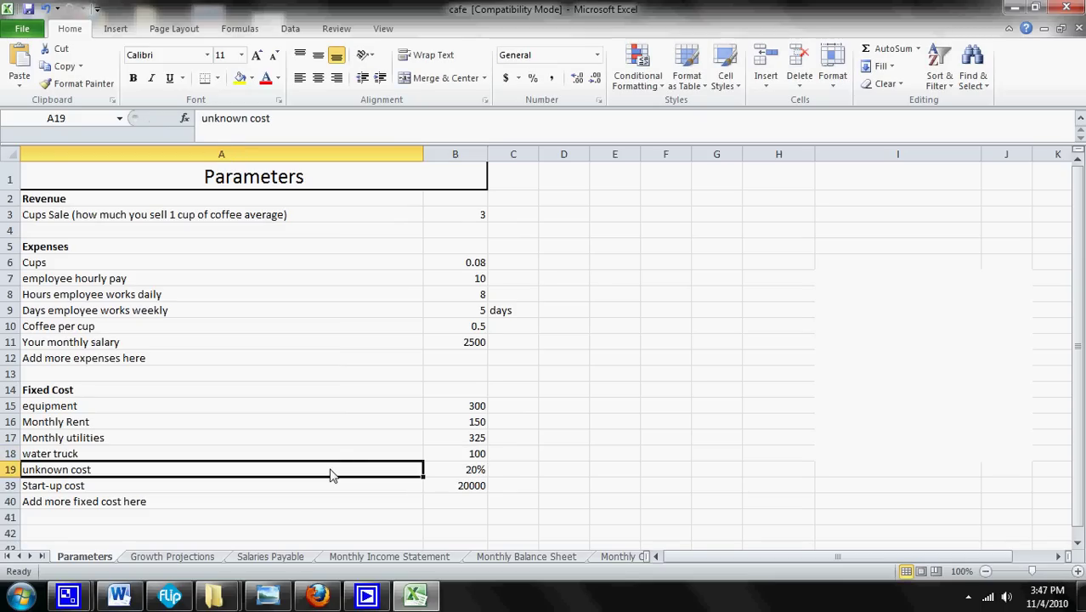
Insert a blank row above "start-up cost" in the Expenses section of the Monthly Income Statement.
click(481, 452)
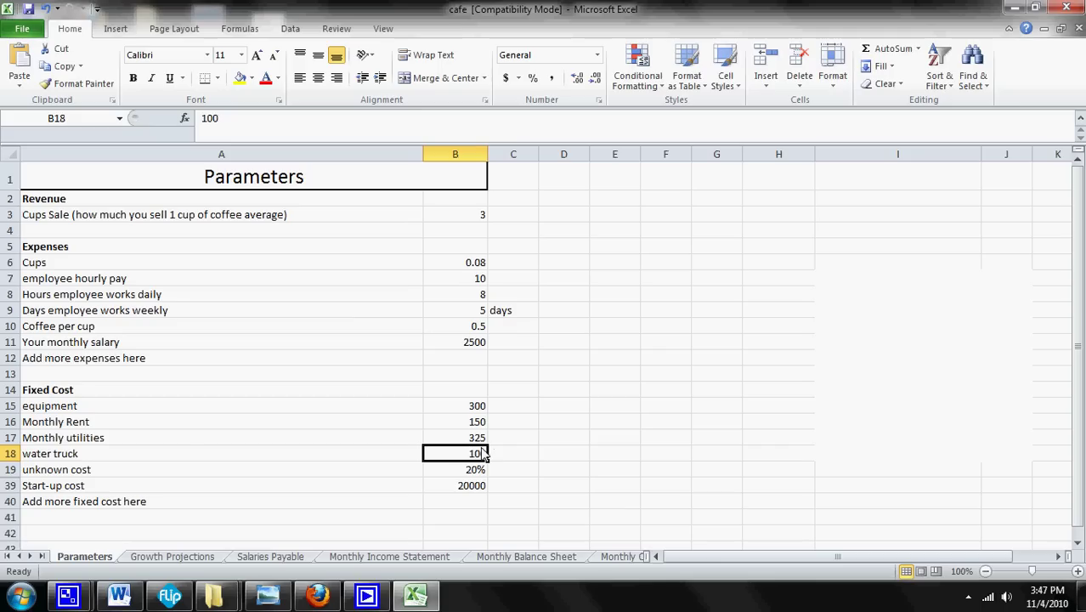
click(174, 455)
click(470, 459)
click(391, 556)
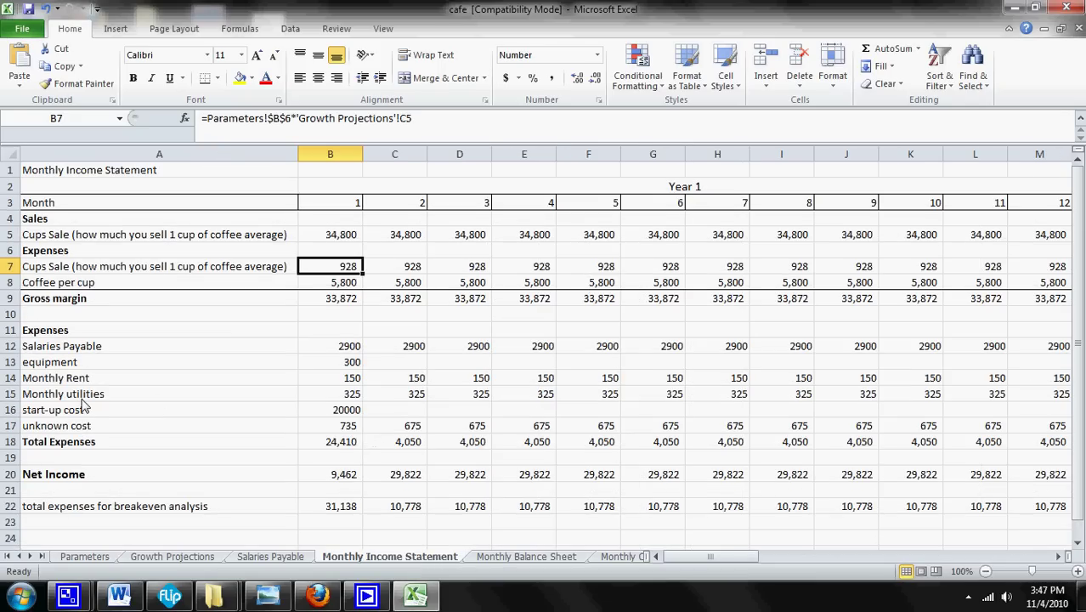
click(11, 411)
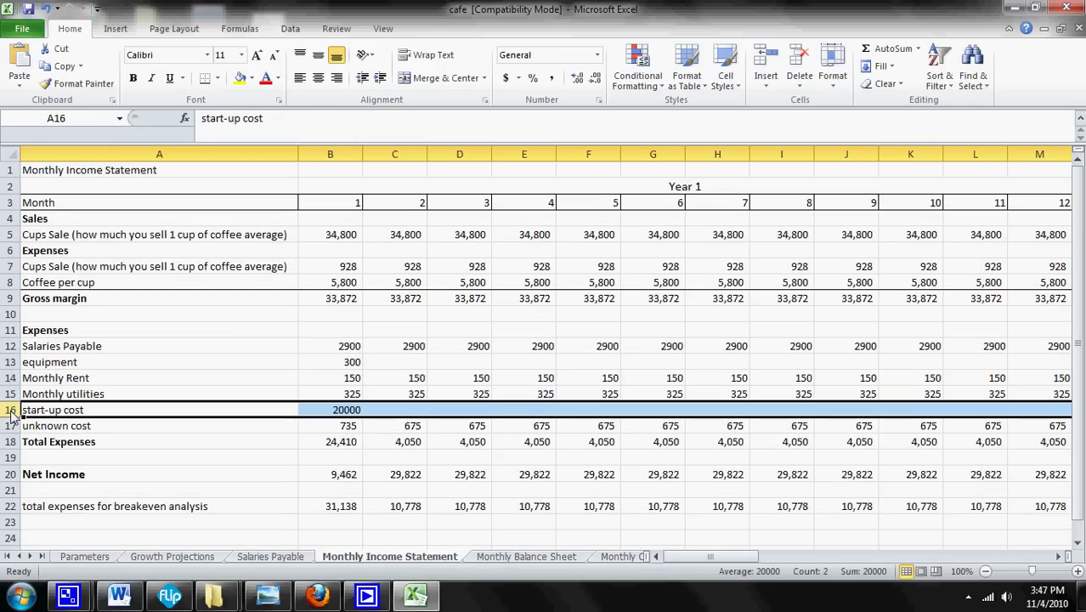
right_click(12, 414)
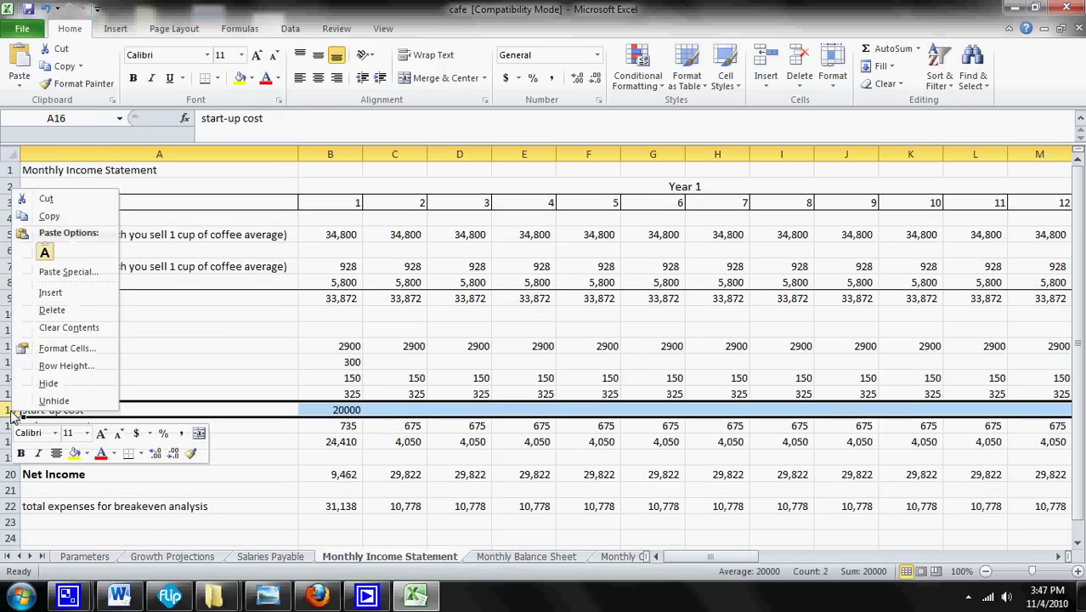
click(77, 292)
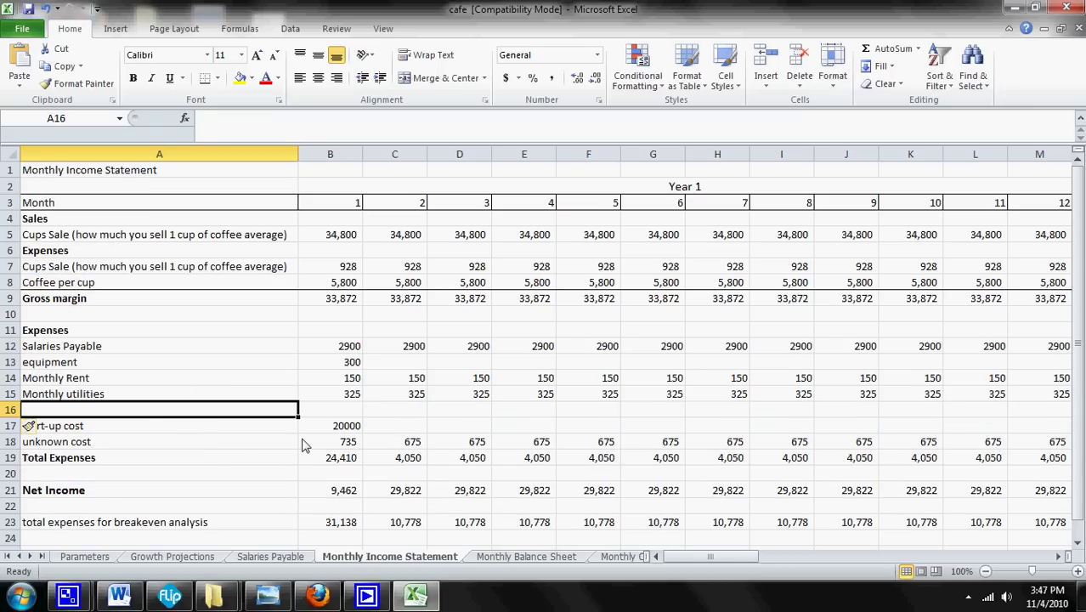
Enter a formula in cell A16 that references the month 1 utilities amount in B15.
text(=)
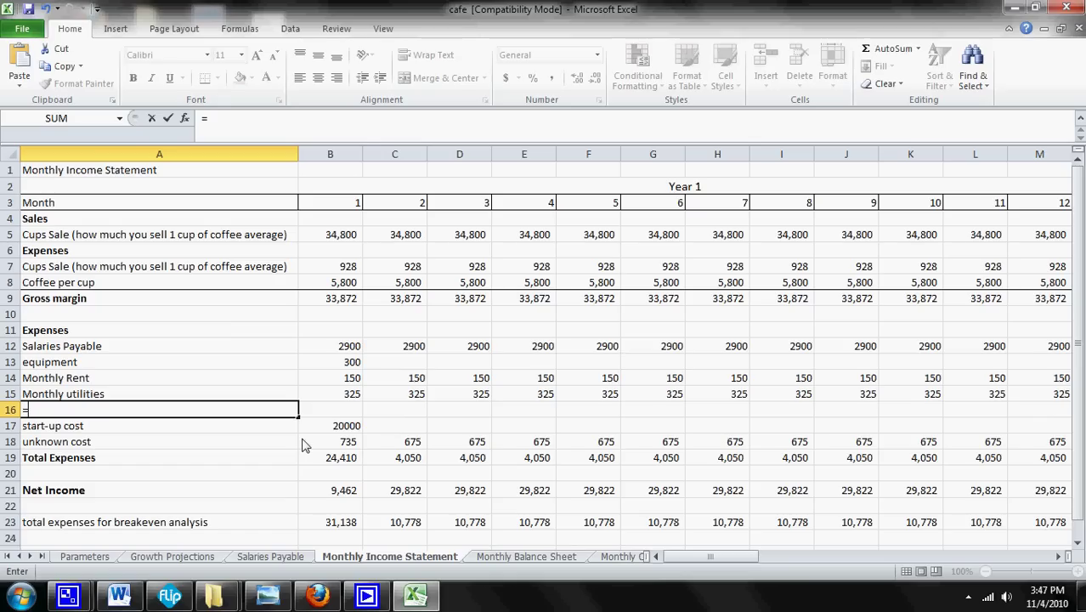
click(352, 397)
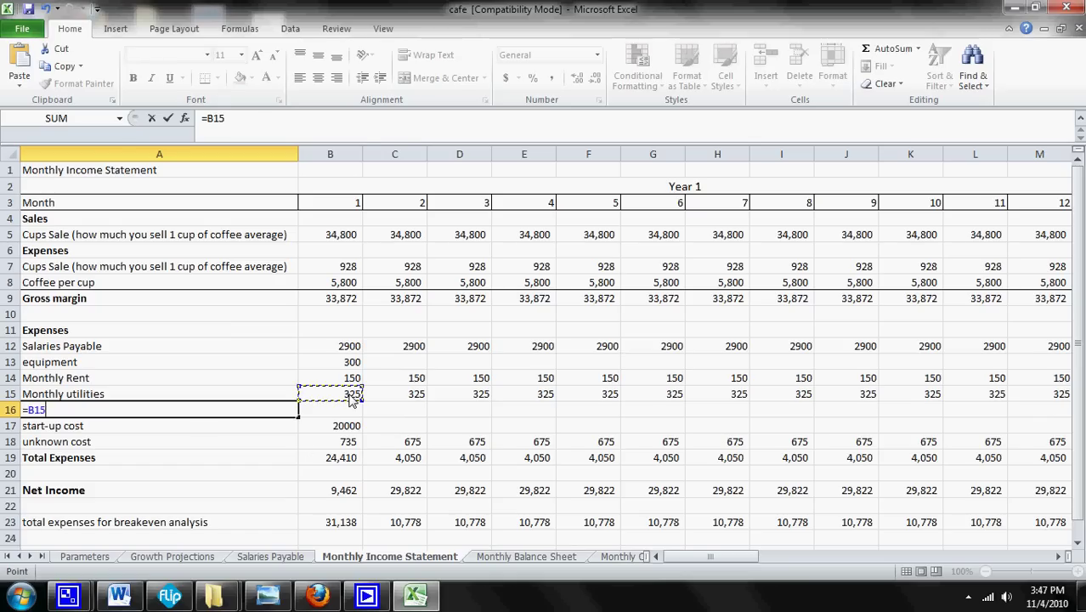
key(Return)
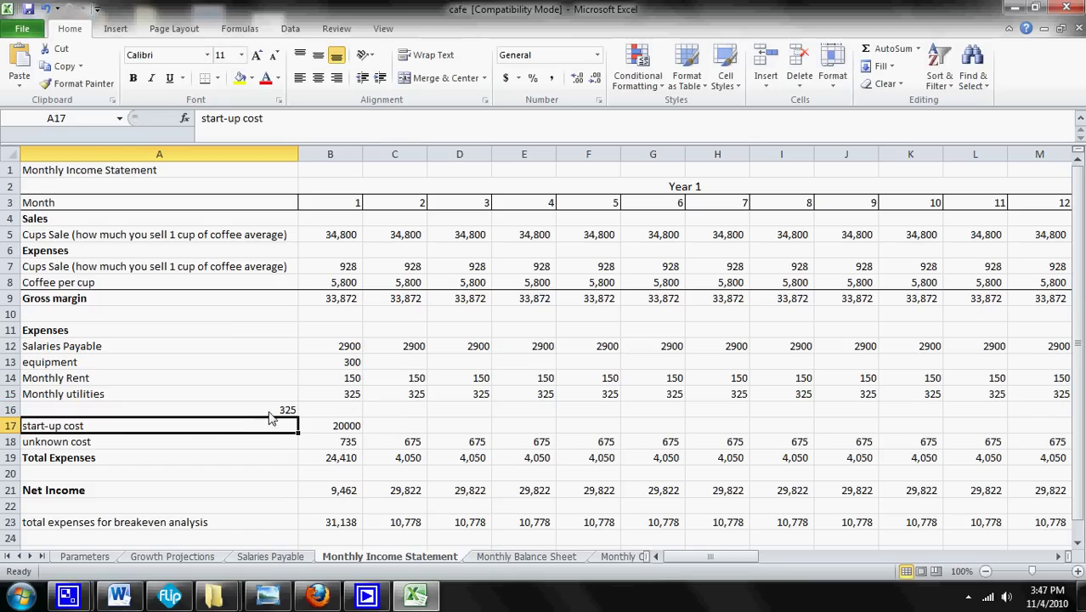
Link cell A16 of the Monthly Income Statement to the water truck label on the Parameters sheet with =Parameters!A18.
click(241, 412)
text(=)
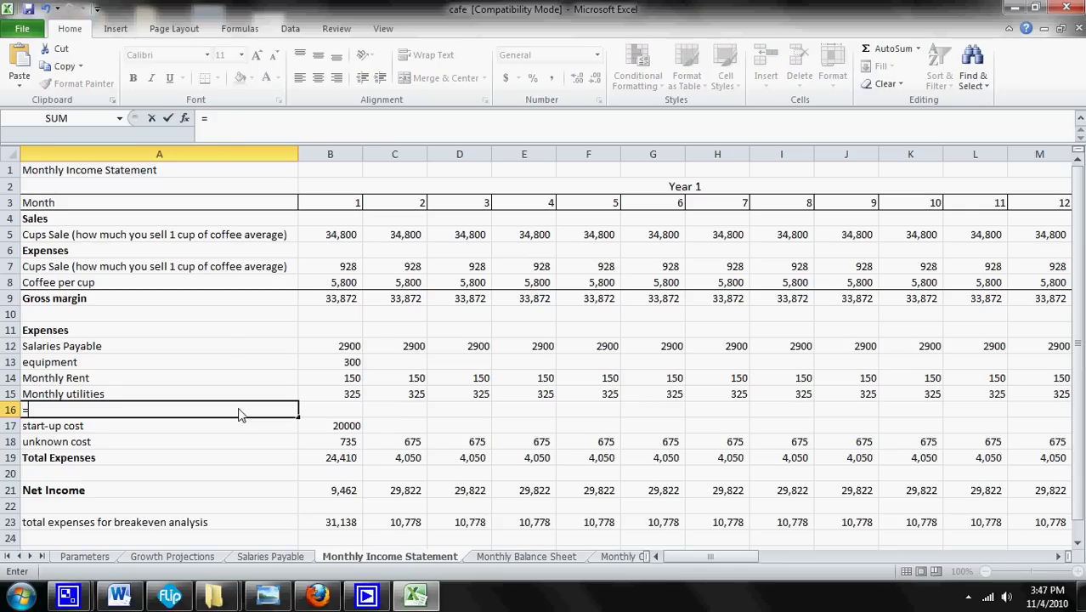
click(92, 559)
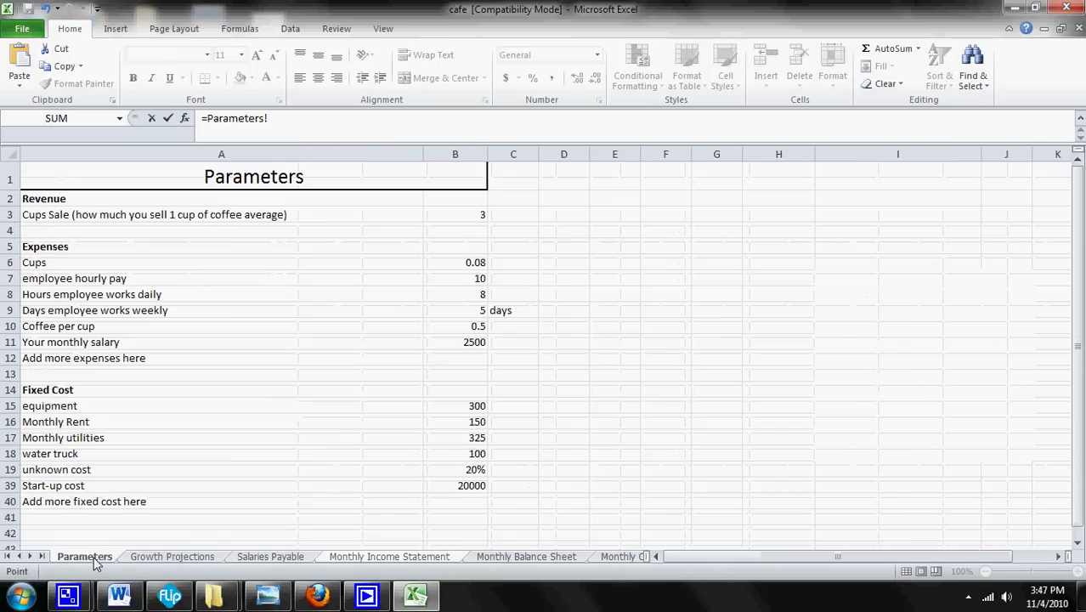
click(140, 457)
key(Return)
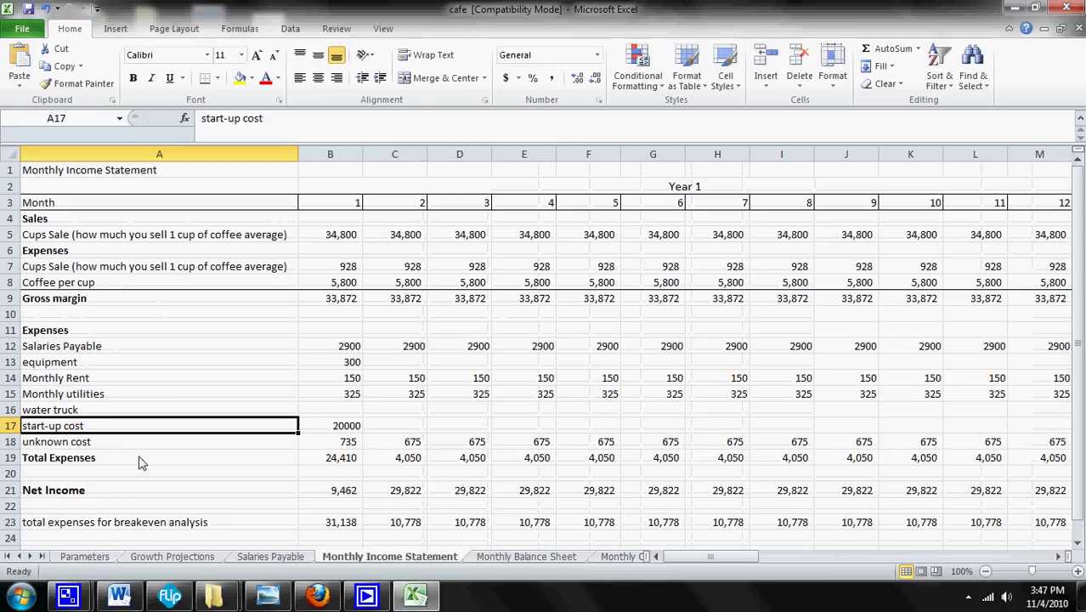
click(85, 411)
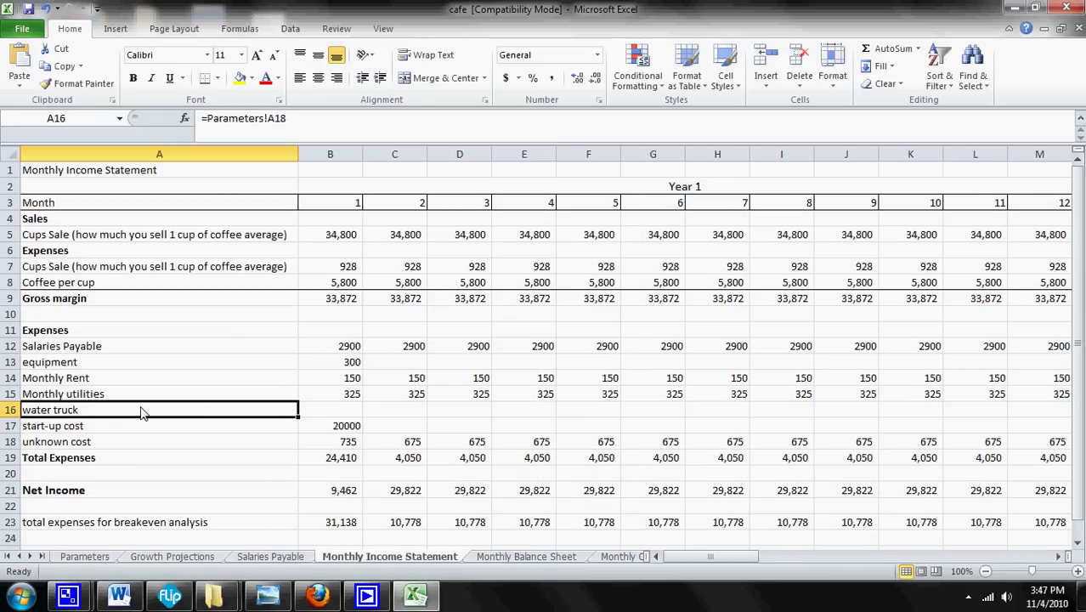
click(291, 118)
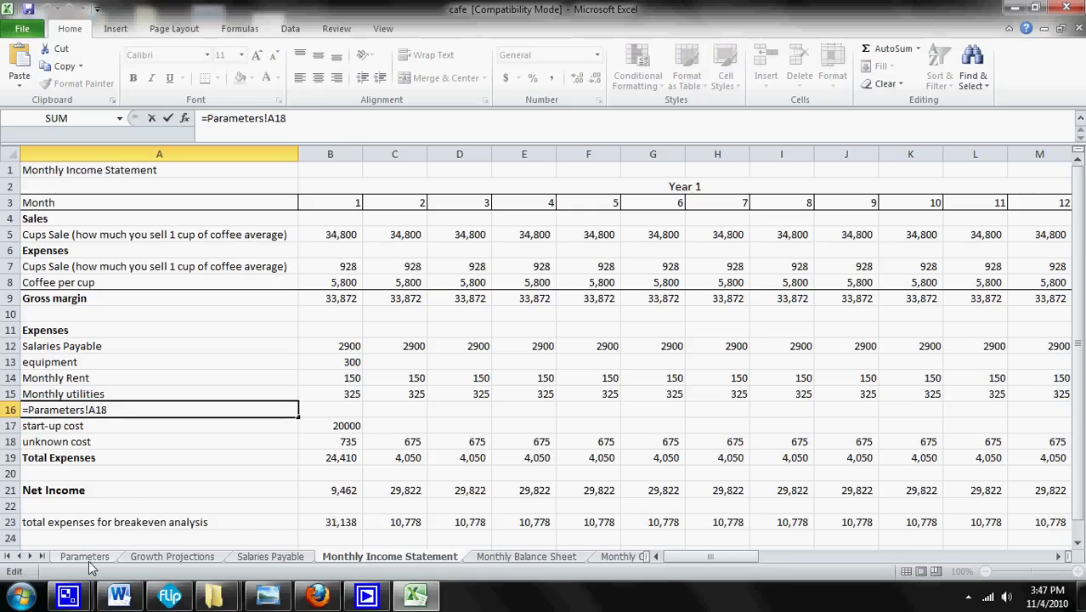
key(Return)
click(126, 413)
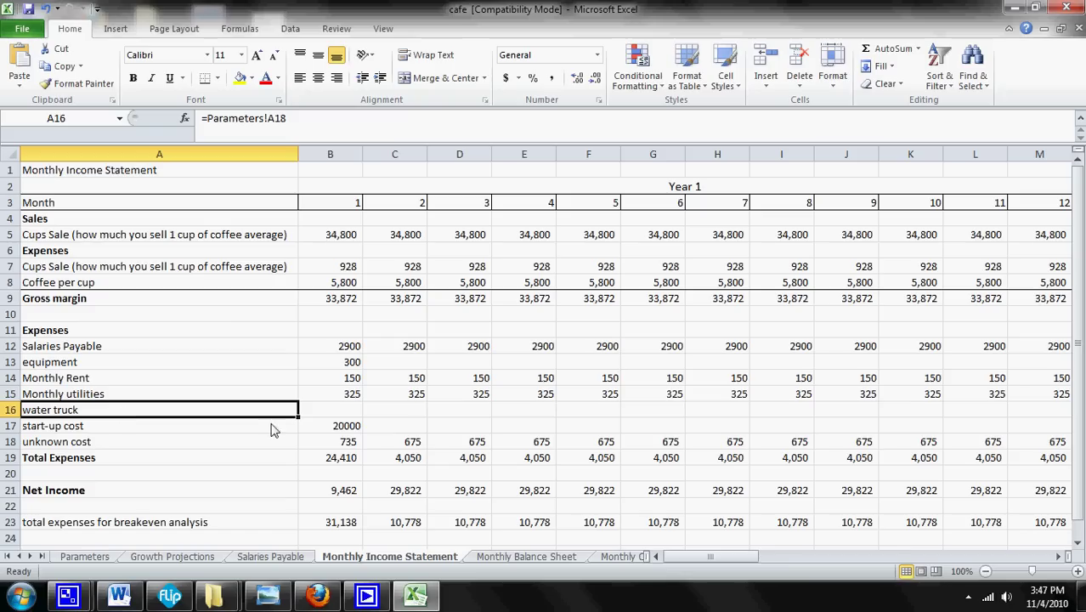
Link the month 1 water truck amount in B16 to its cost on the Parameters sheet with =Parameters!B18.
click(346, 413)
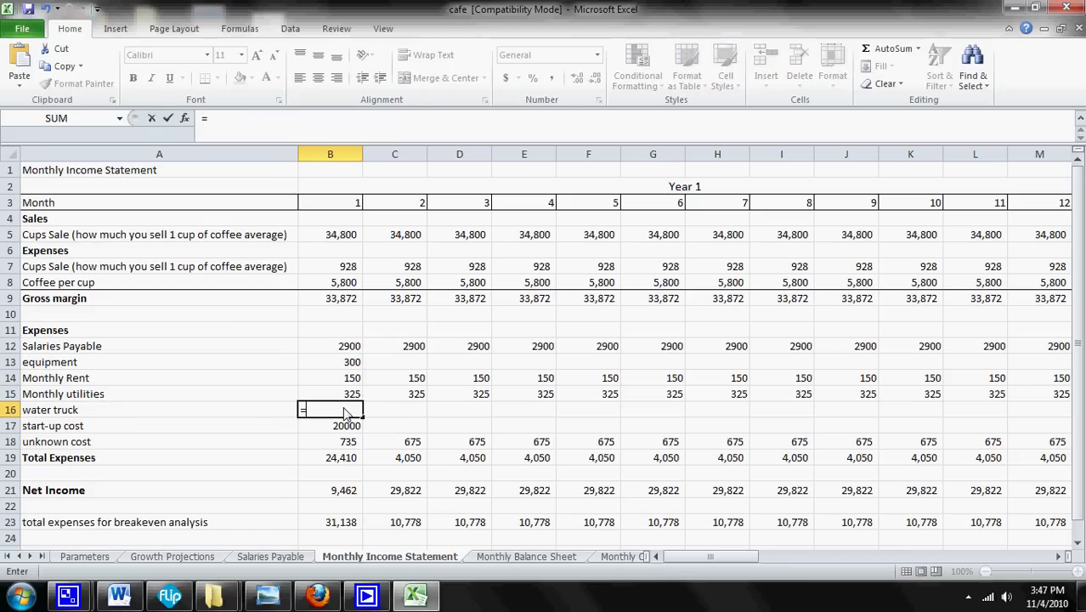
text(=)
click(86, 558)
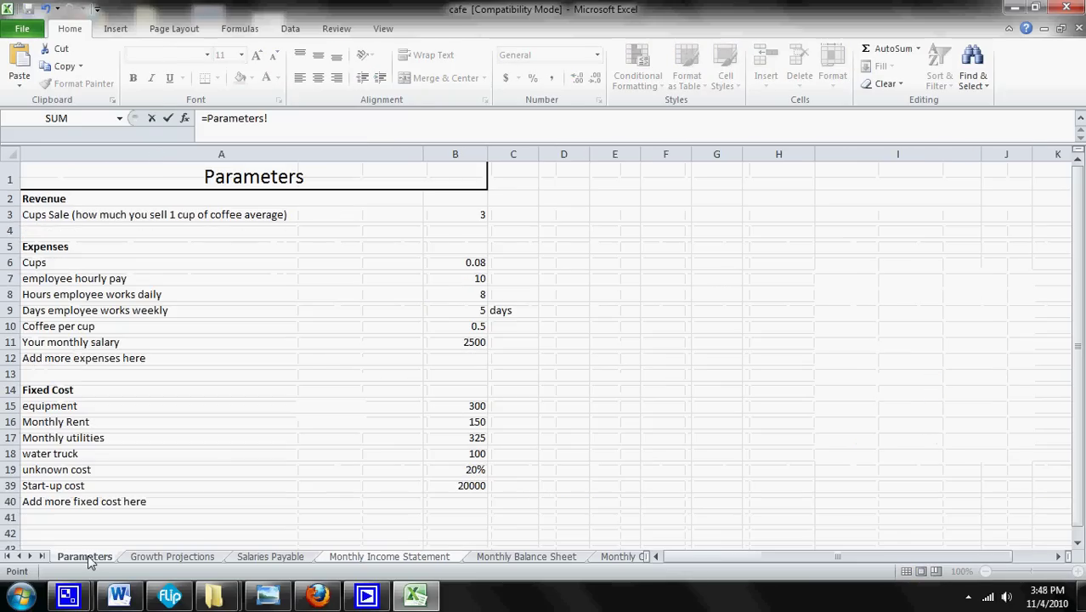
click(478, 458)
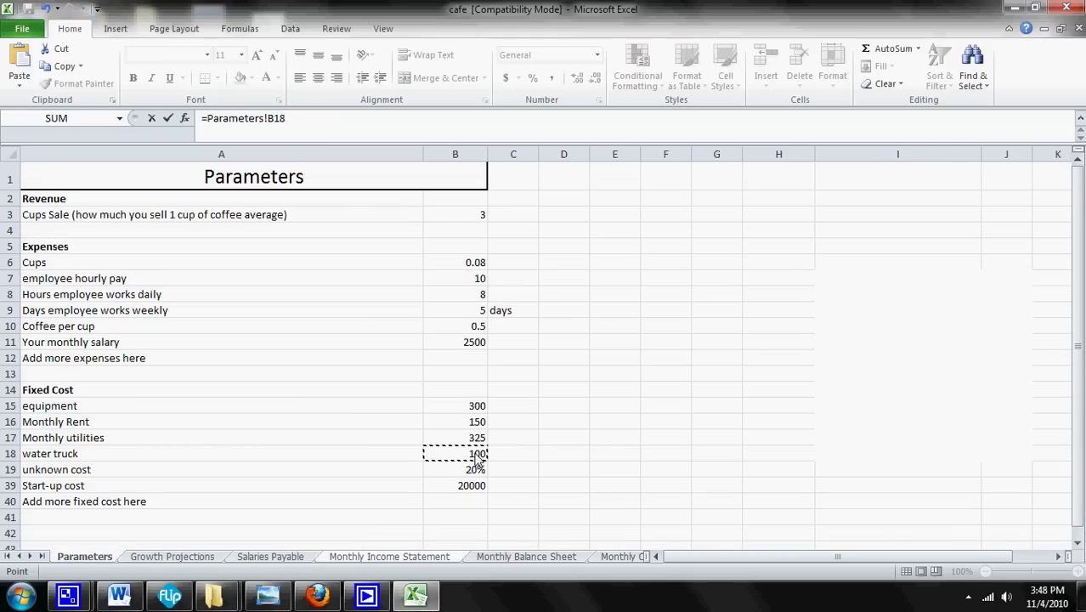
key(Return)
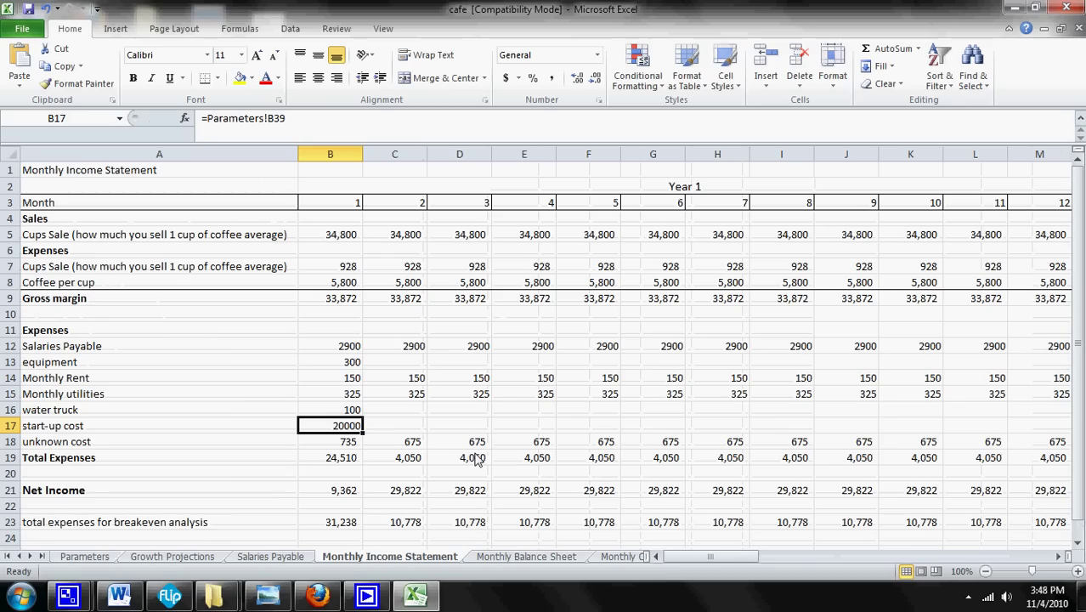
key(Up)
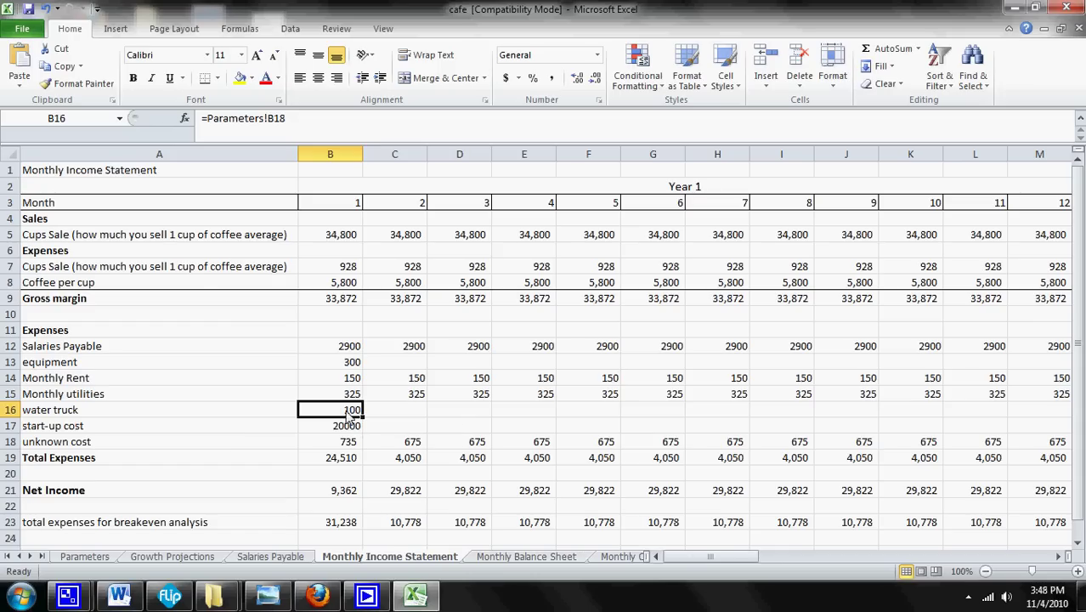
key(Right)
key(Right)
key(Right)
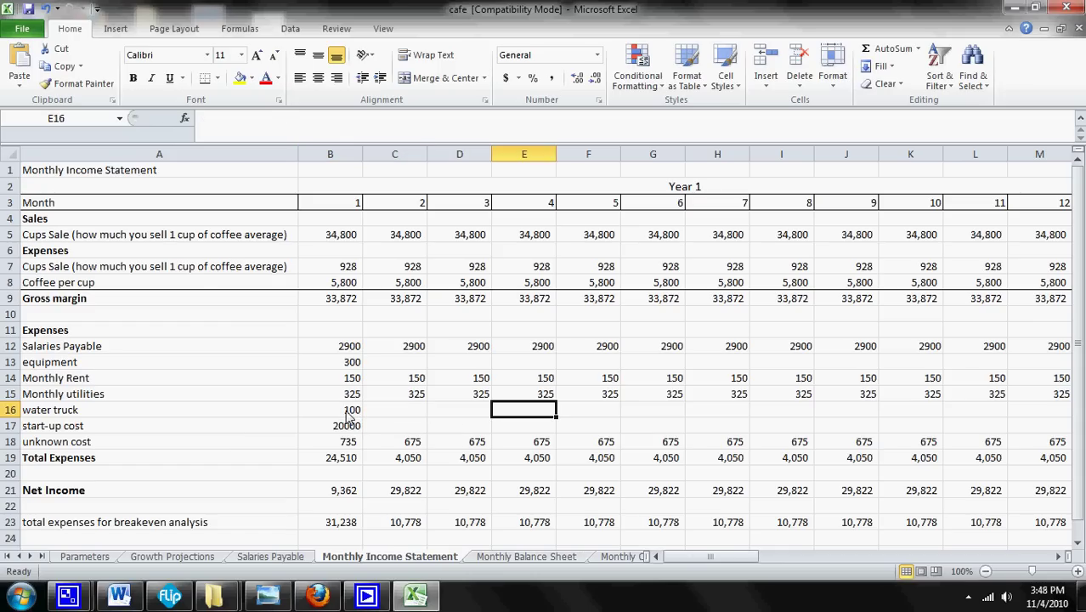
click(348, 413)
click(422, 413)
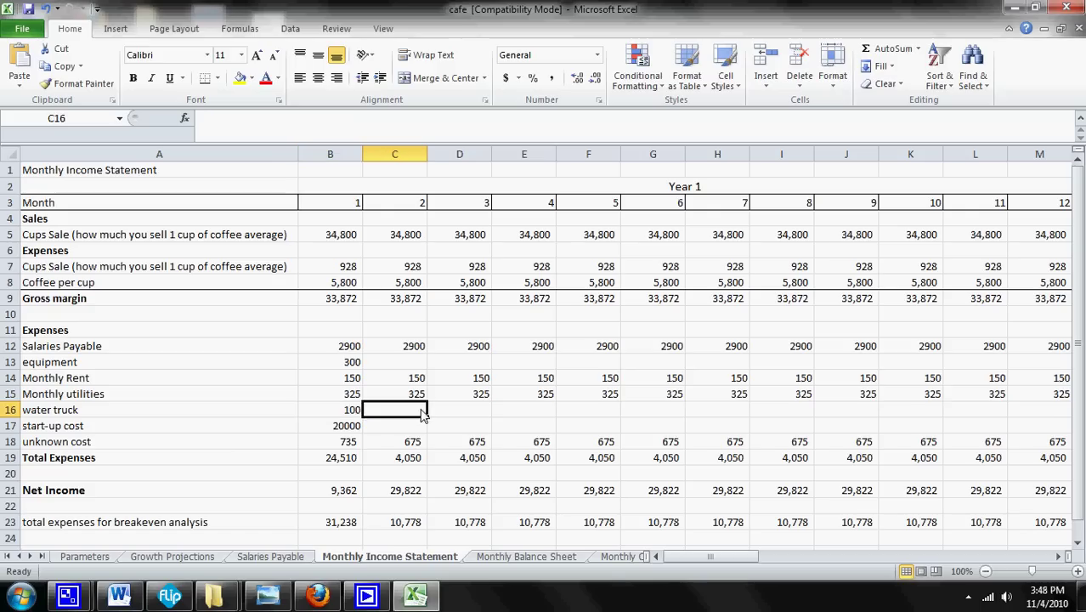
text(=)
key(Escape)
key(Down)
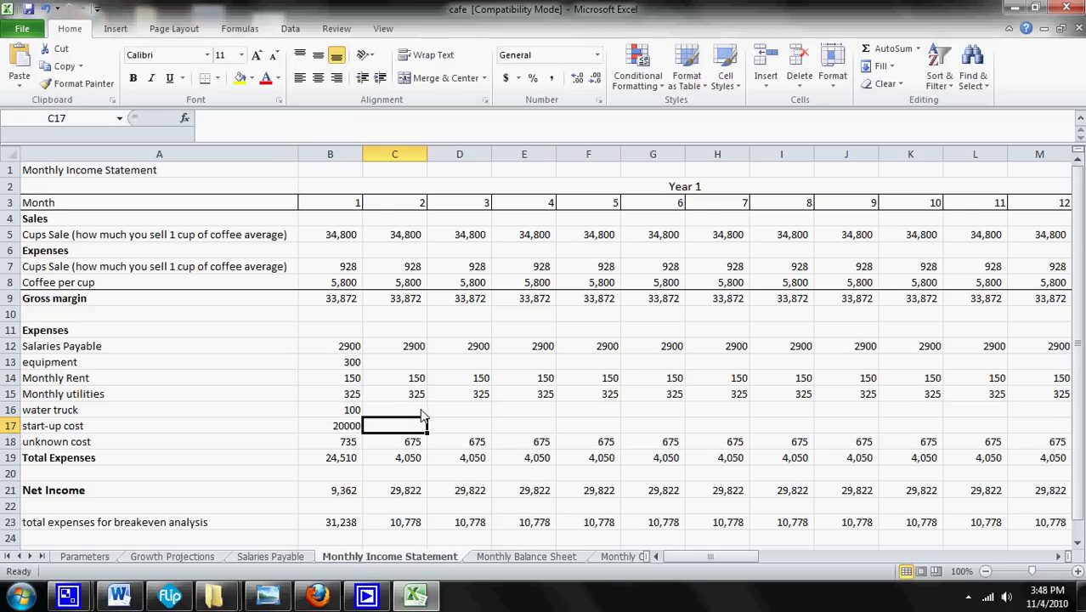
key(Up)
Fill the month 1 water truck formula across row 16 through month 9.
click(356, 414)
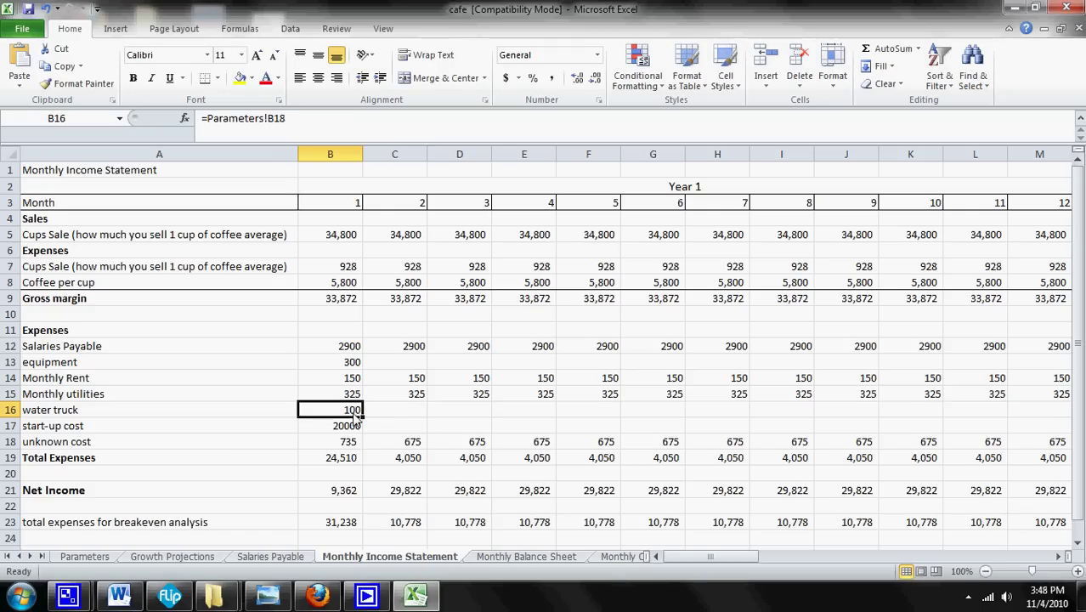
drag(362, 417, 855, 413)
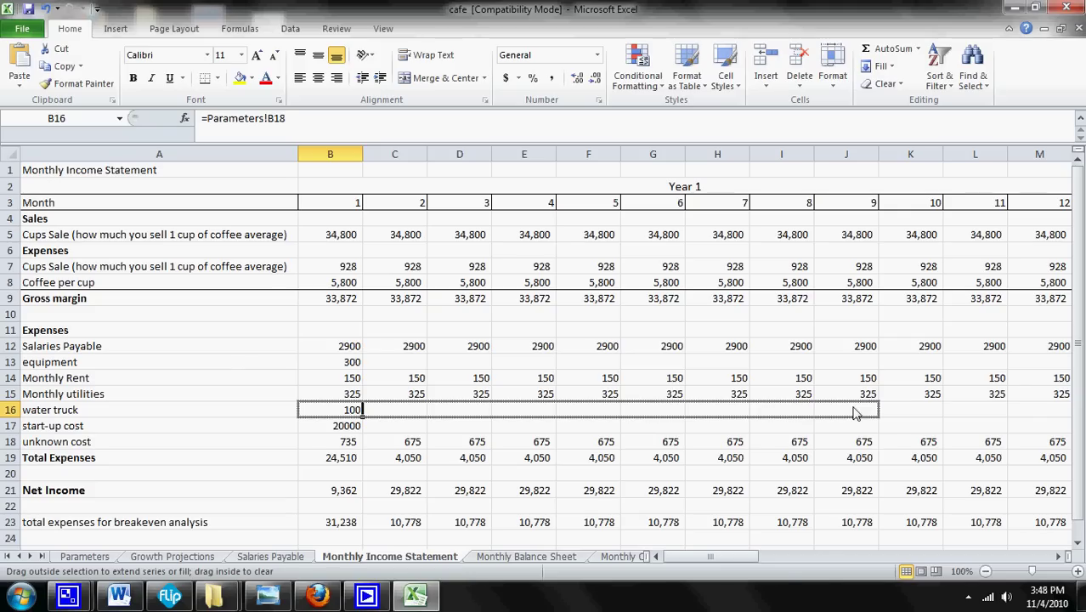
drag(855, 413, 855, 412)
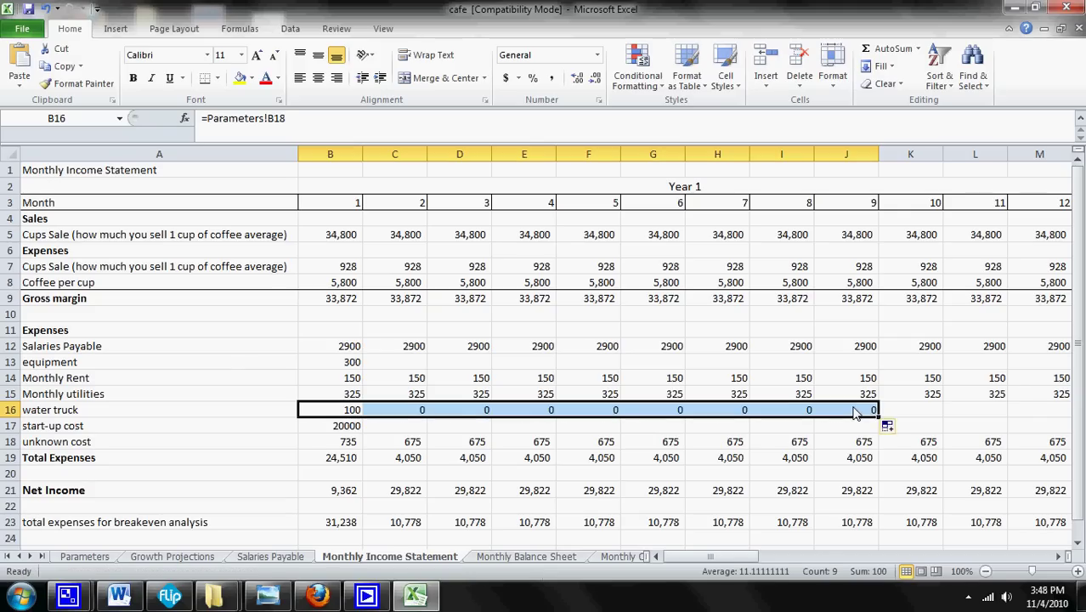
Compare the Parameters references in the water truck formulas for months 1 to 4.
click(417, 413)
click(346, 414)
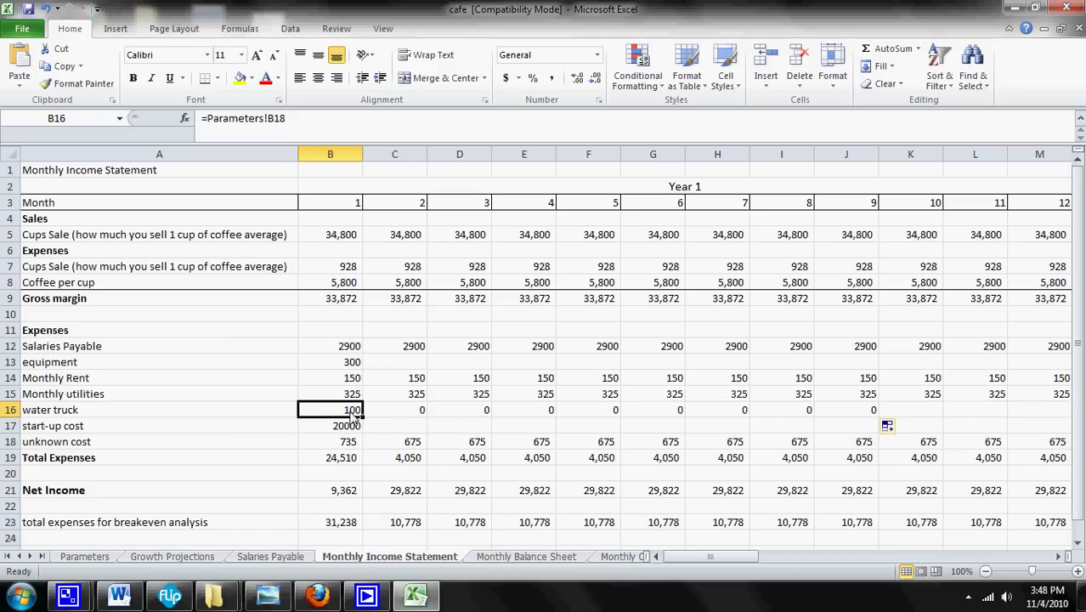
click(392, 416)
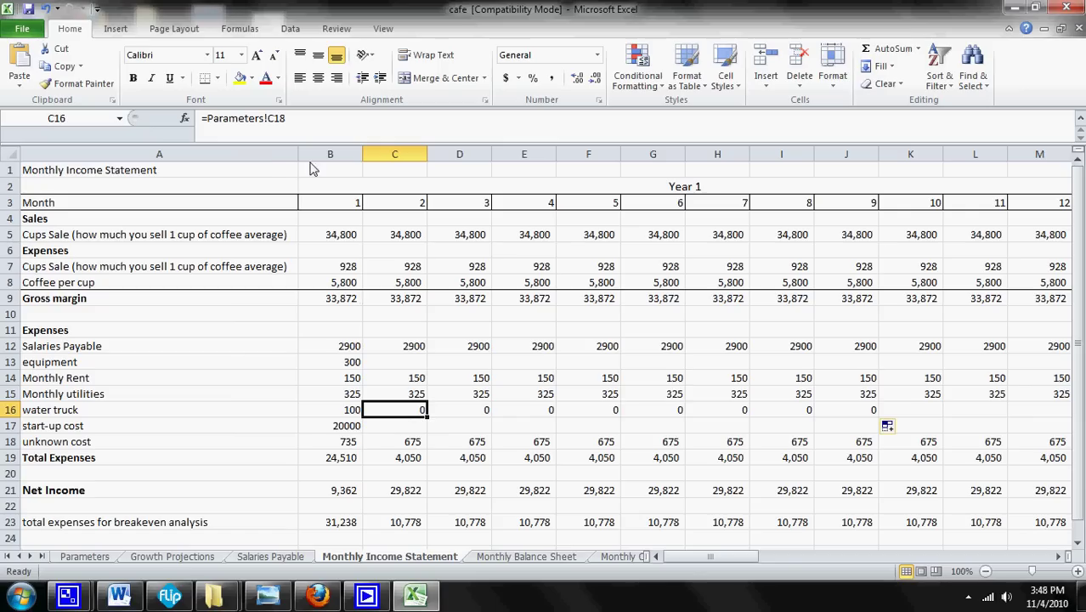
click(464, 414)
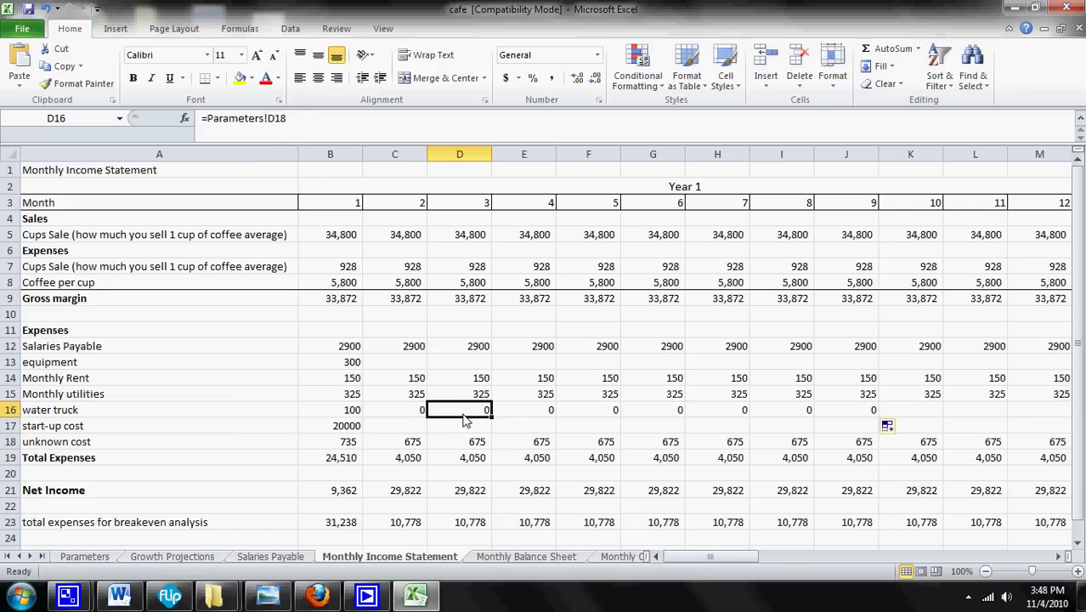
click(527, 414)
click(407, 417)
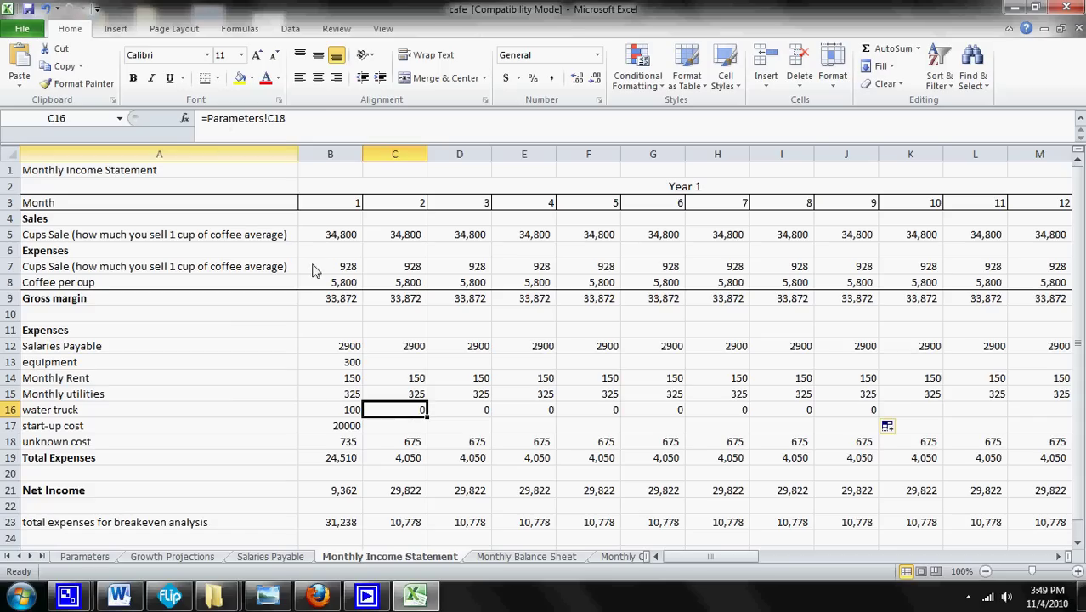
Enter 99999 in cell C18 of the Parameters sheet and check the month 2 water truck amount in the Monthly Income Statement.
click(98, 558)
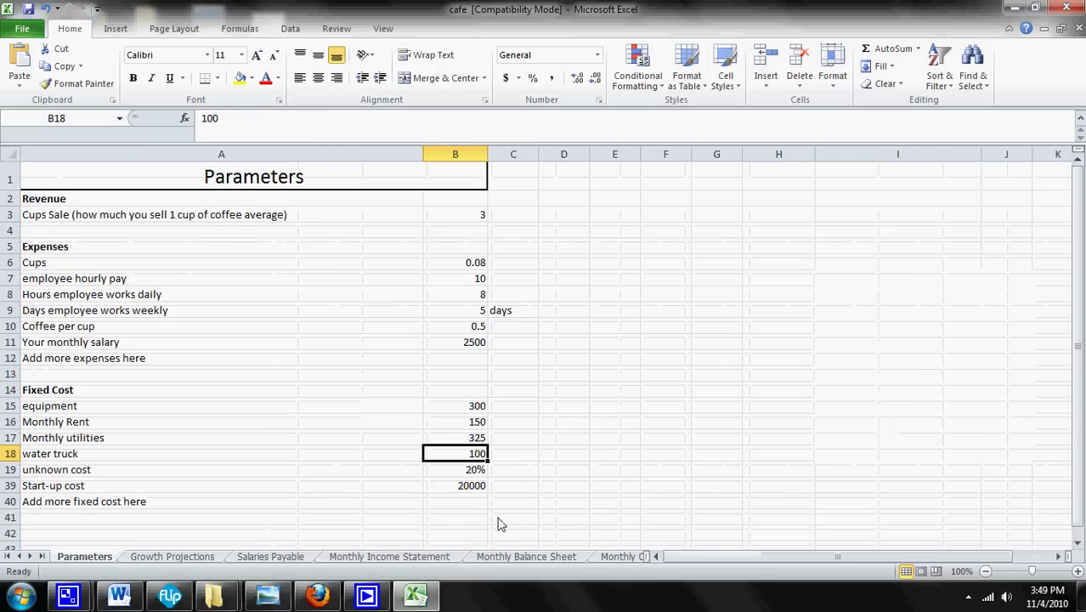
click(513, 457)
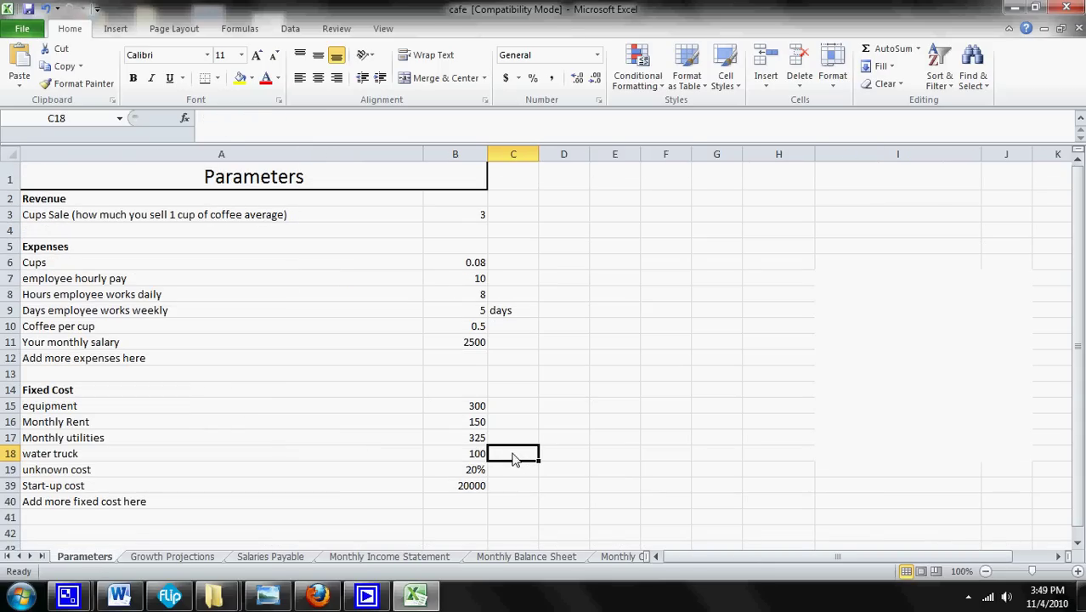
text(99999)
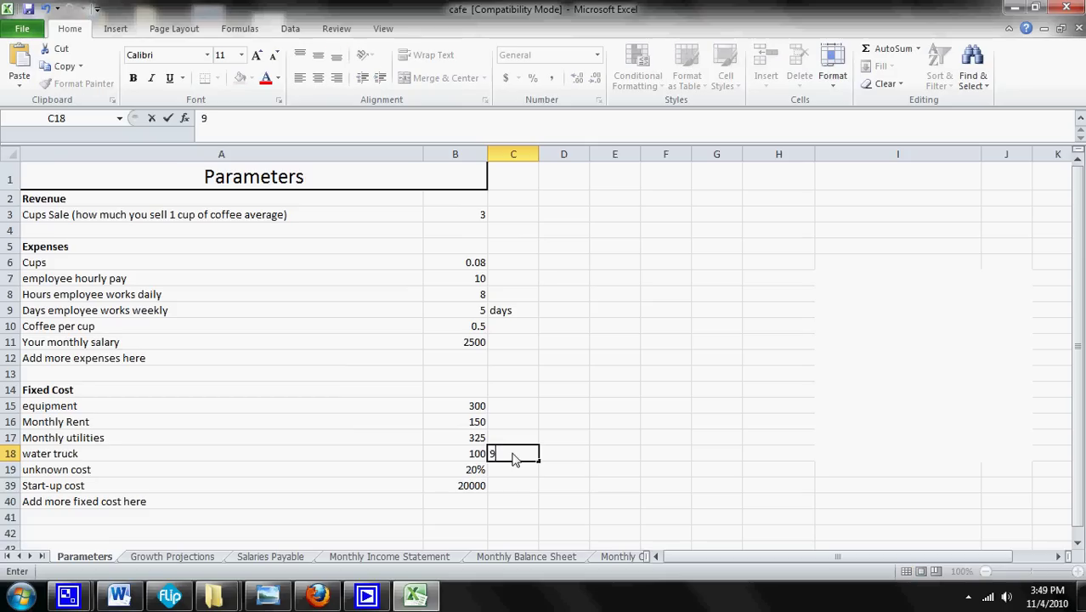
key(Return)
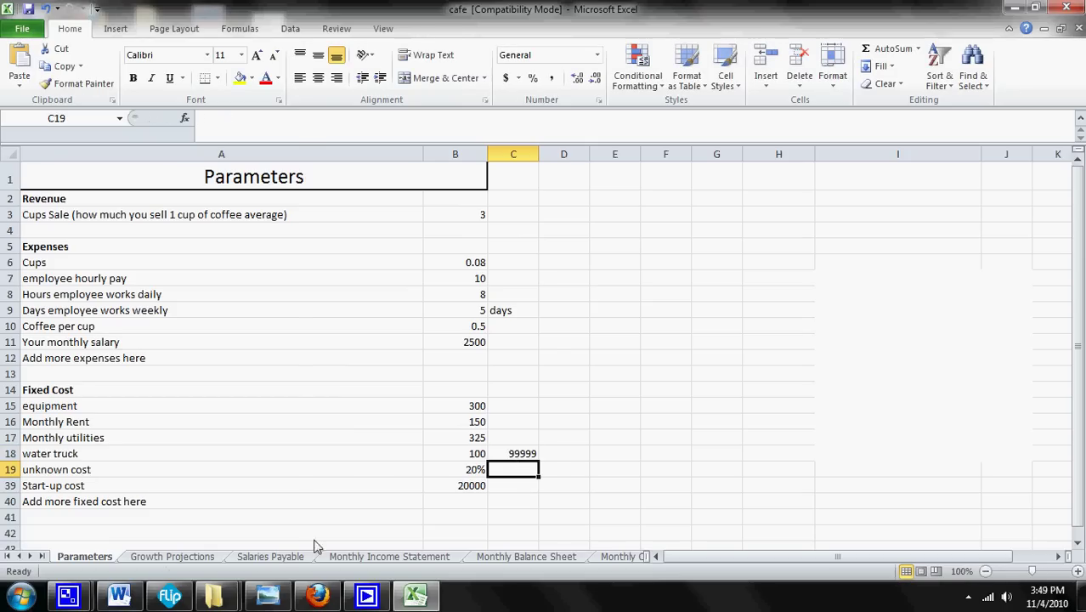
click(361, 559)
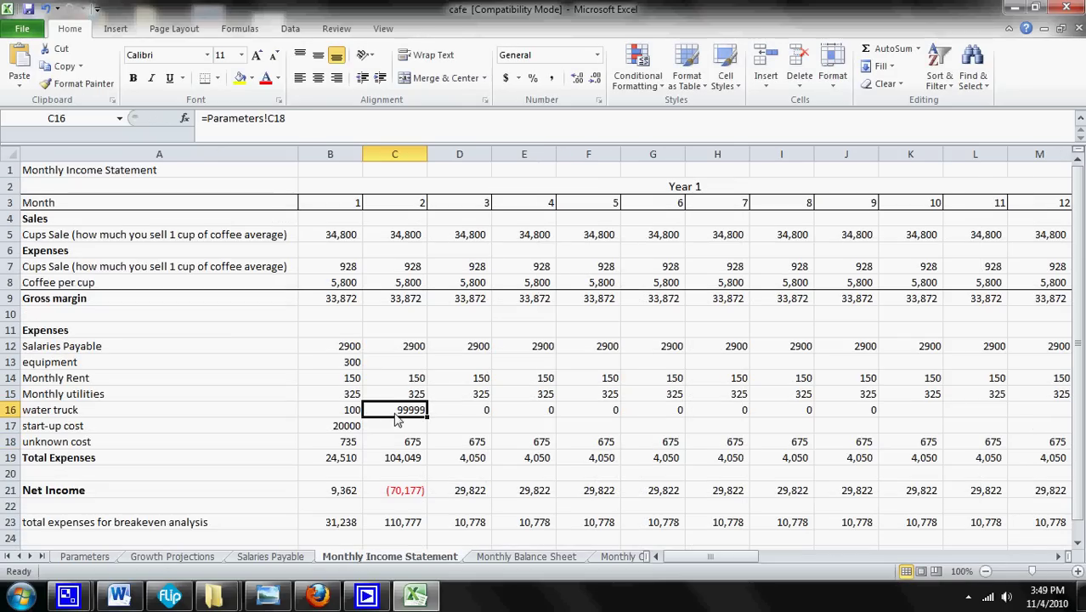
click(357, 410)
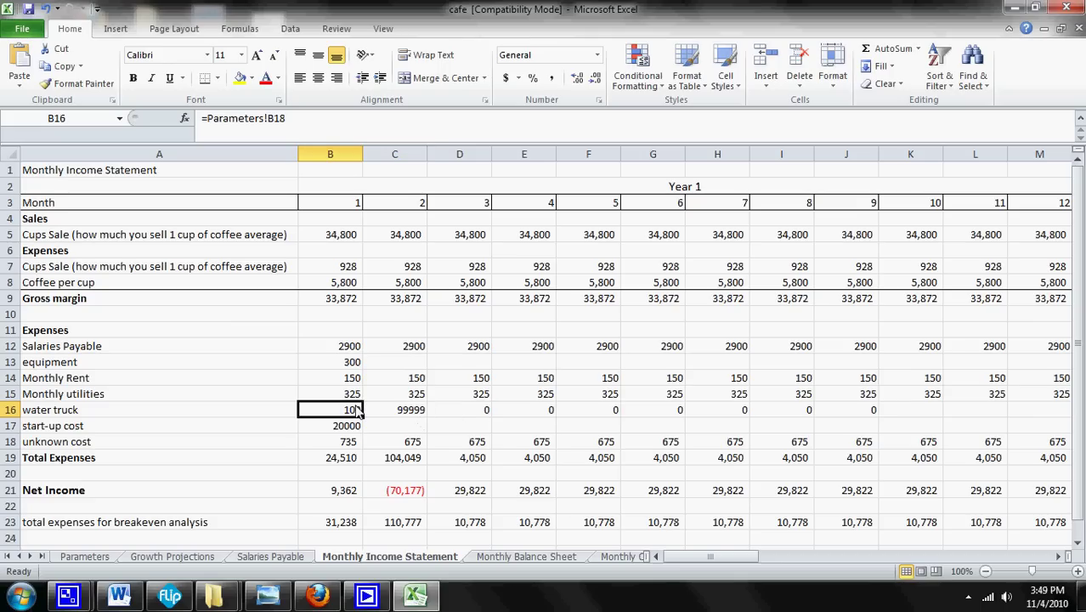
Make the month 1 water truck formula in B16 an absolute reference, =Parameters!$B$18.
drag(362, 417, 806, 429)
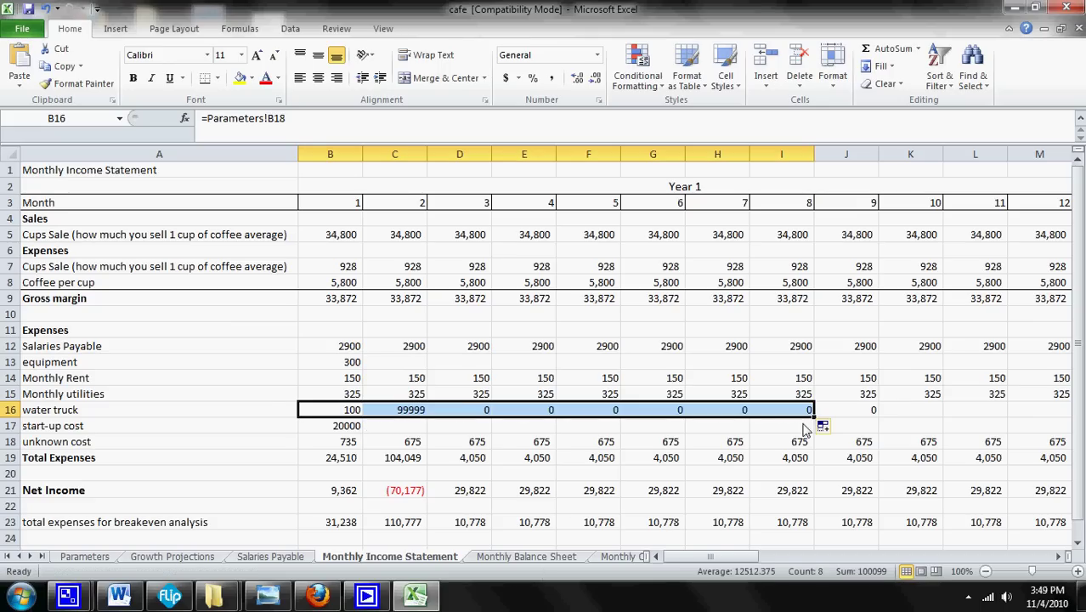
click(341, 413)
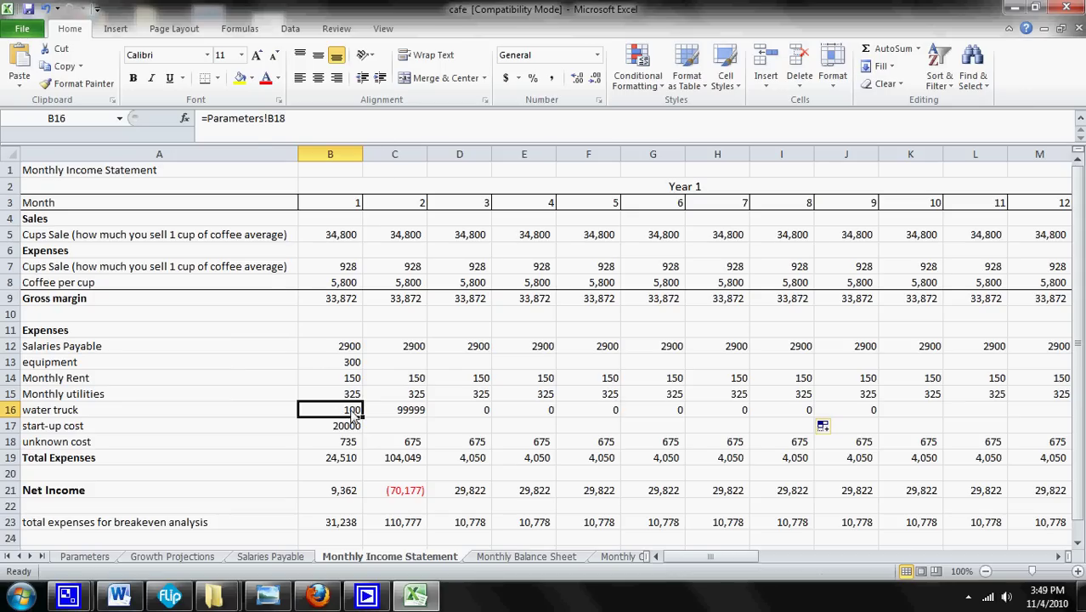
click(270, 120)
text($)
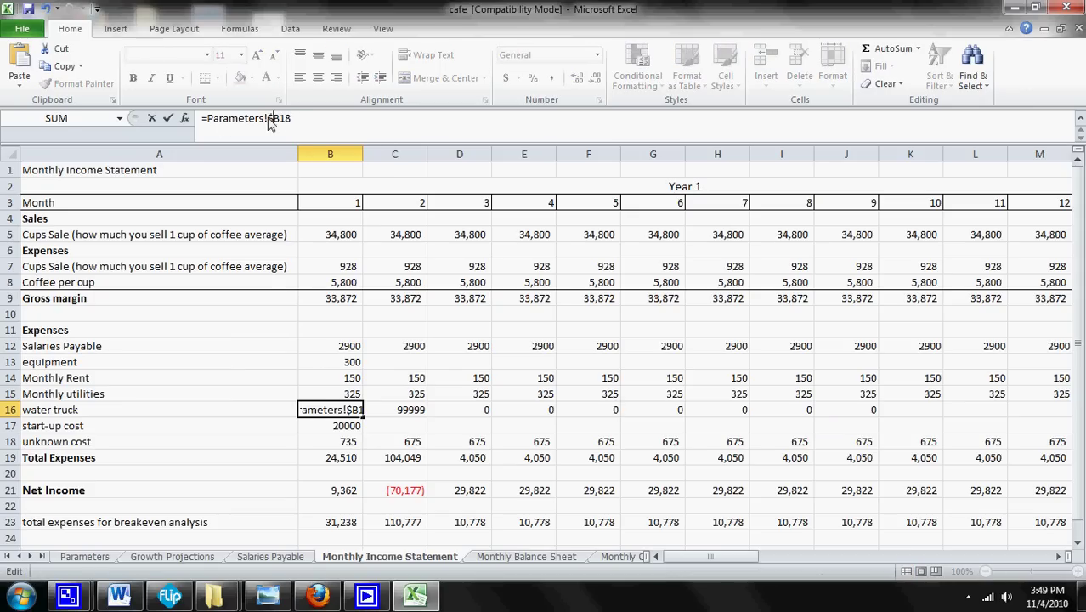
click(278, 119)
text($)
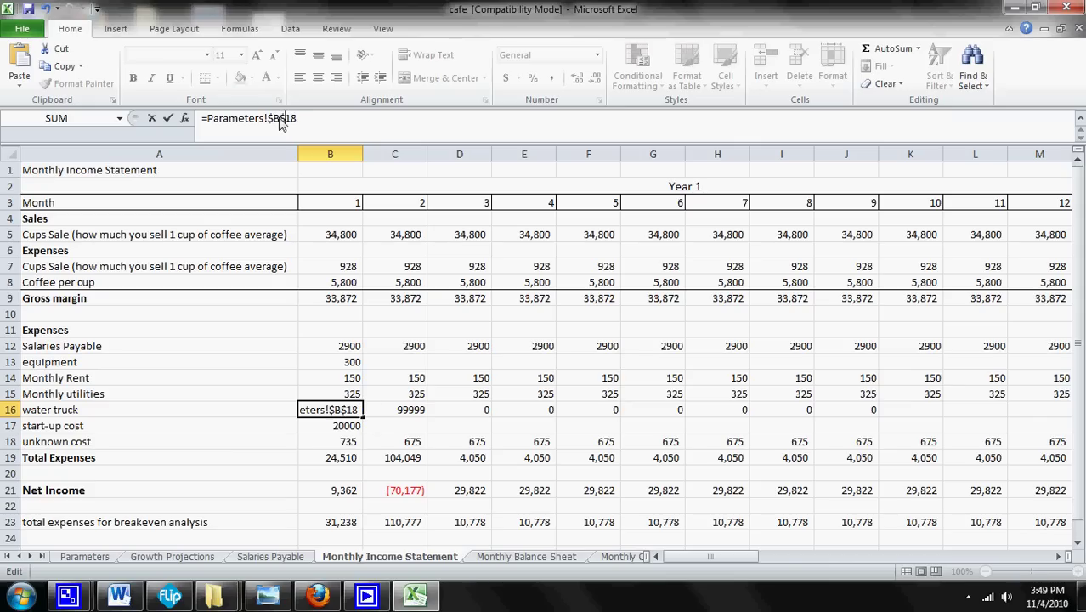
key(Return)
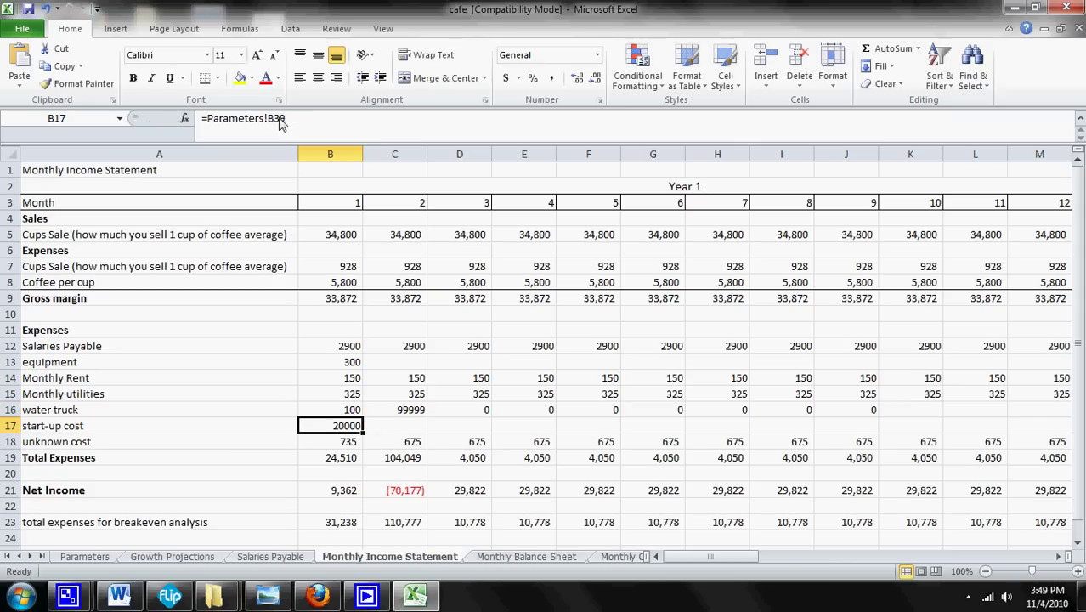
Fill the absolute water truck formula from B16 across row 16 through month 10.
click(355, 412)
drag(363, 417, 971, 399)
click(314, 416)
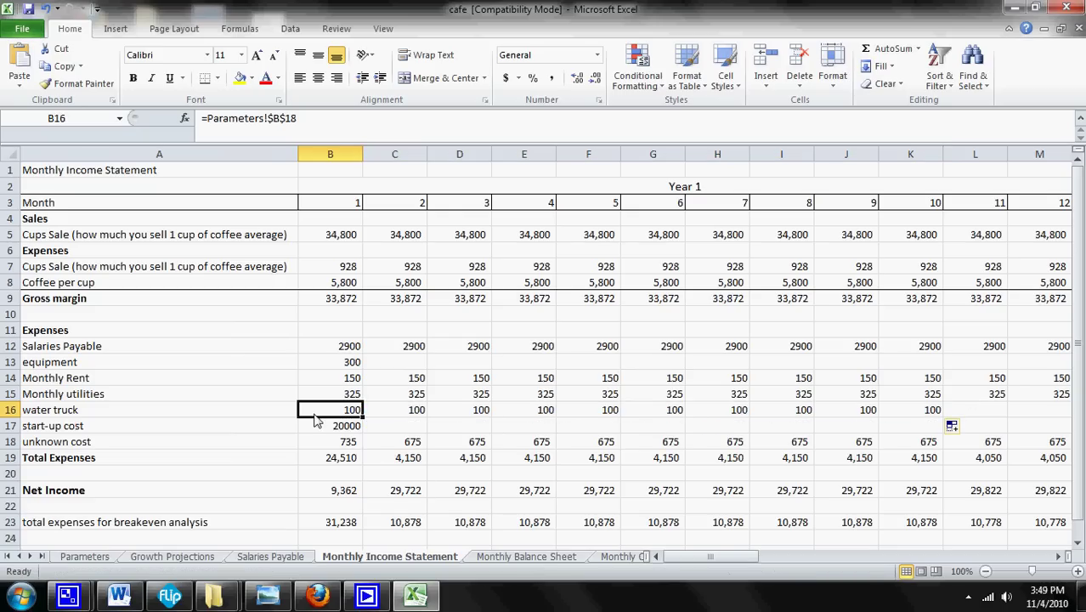
Check the Parameters reference in each water truck formula across row 16, from month 1 through month 10 and back.
key(Right)
key(Right)
key(Right)
key(Right)
key(Right)
key(Right)
key(Right)
key(Right)
key(Right)
key(Left)
key(Left)
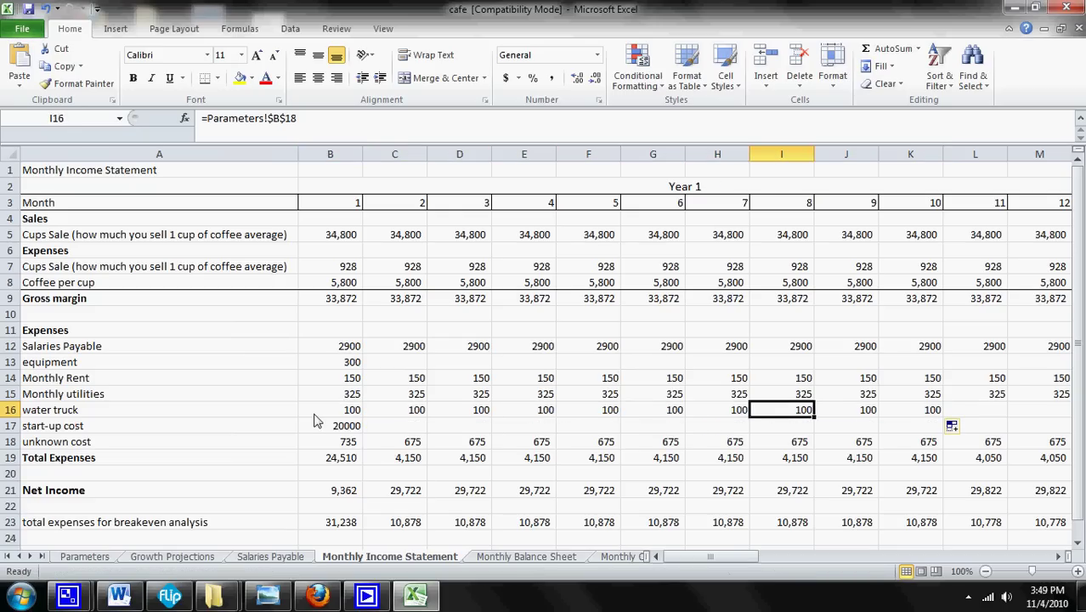
key(Left)
key(Left)
key(Left)
key(Left)
key(Left)
key(Left)
key(Left)
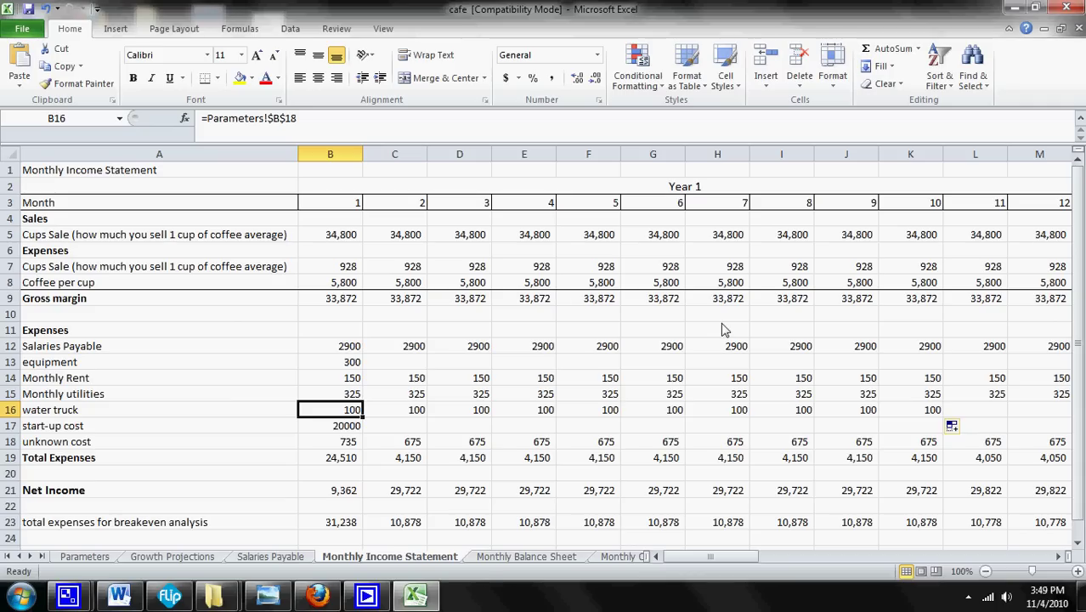
Return to the Parameters sheet and select the monthly salary value in B11.
click(85, 556)
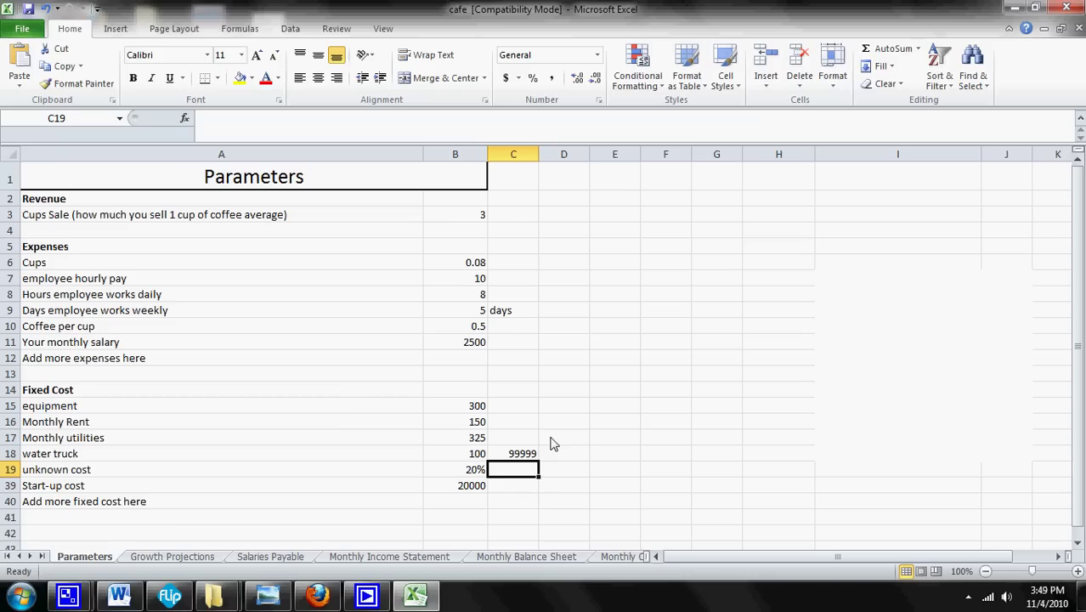
click(465, 343)
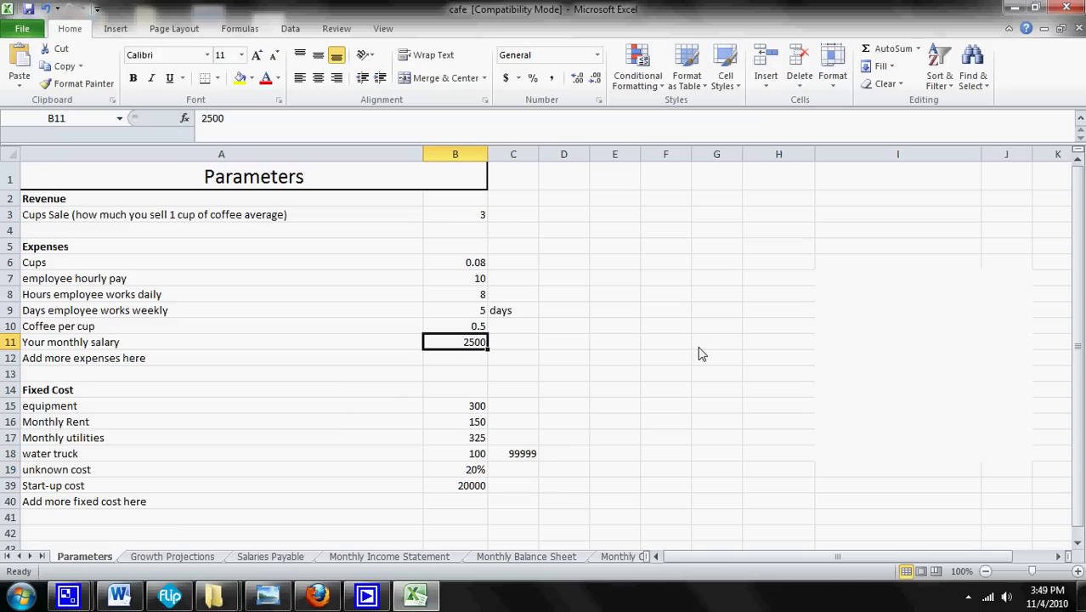